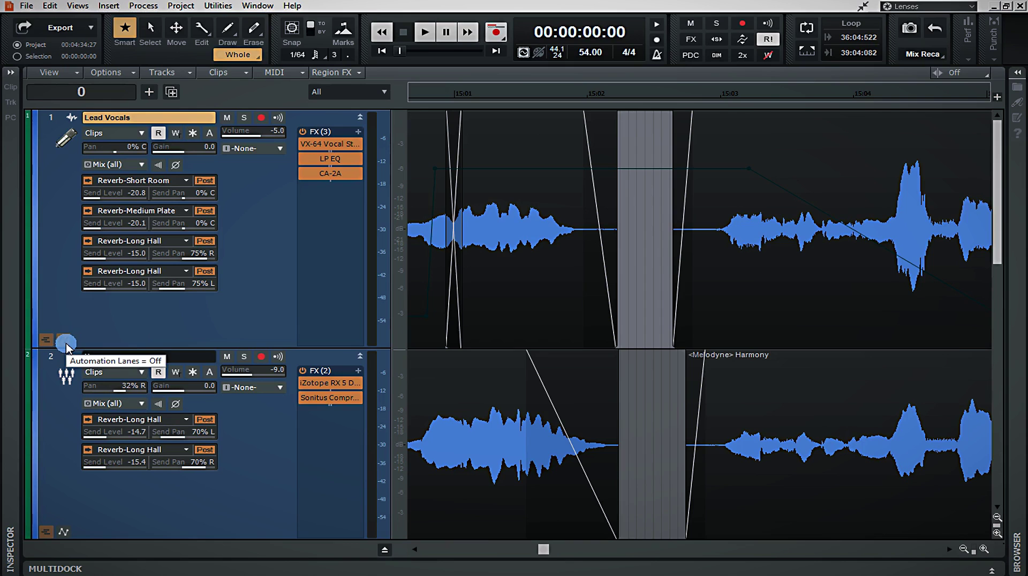
Step: Show the Lead Vocals automation lane with its cyan VX-64 Vocal Strip envelope
click(66, 341)
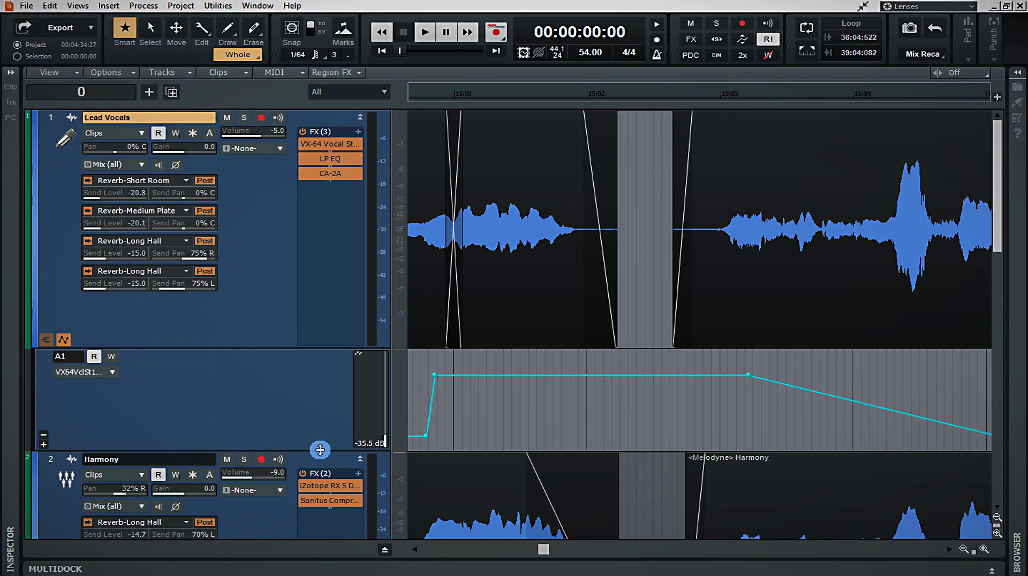
Step: Make the Lead Vocals automation lane taller and browse its VX-64 Vocal Strip parameters, including Delay Level
drag(320, 452, 325, 496)
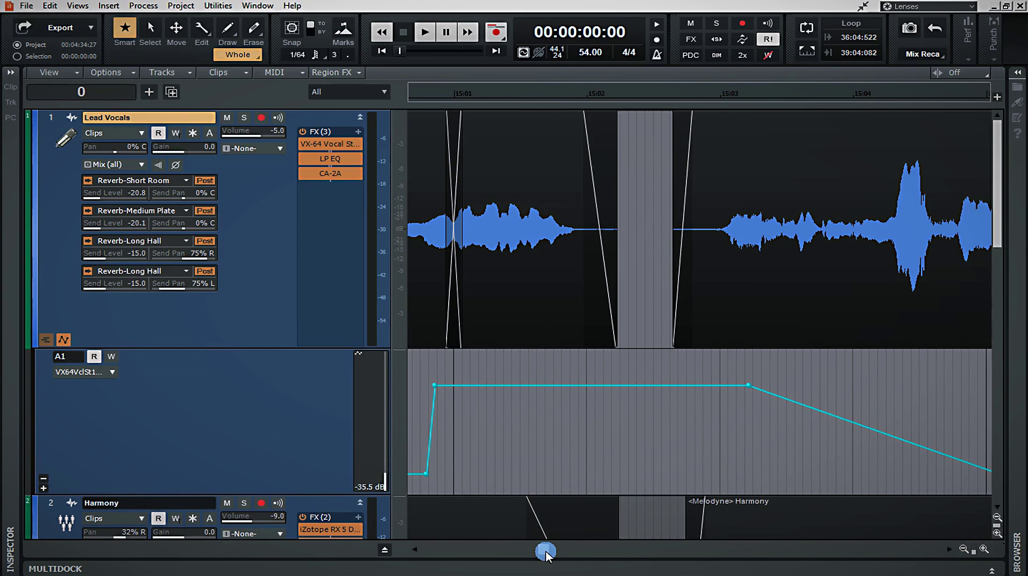
drag(545, 549, 463, 550)
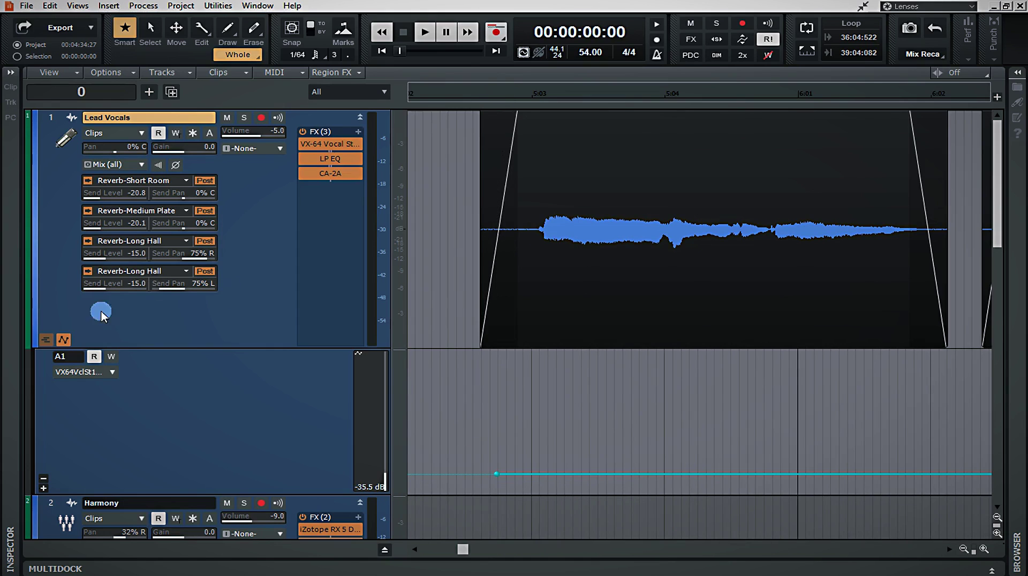
click(112, 372)
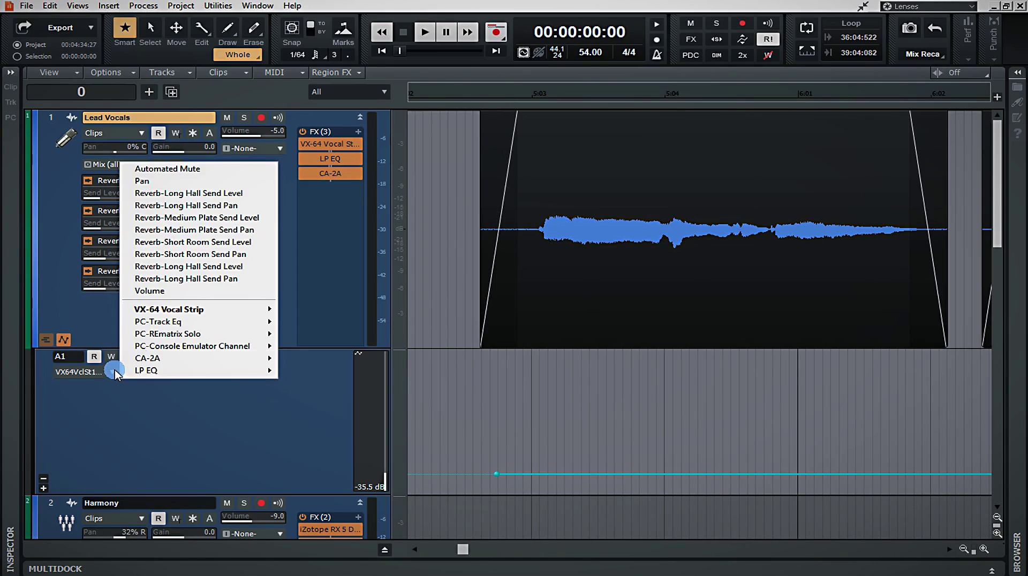
mouse_move(174, 309)
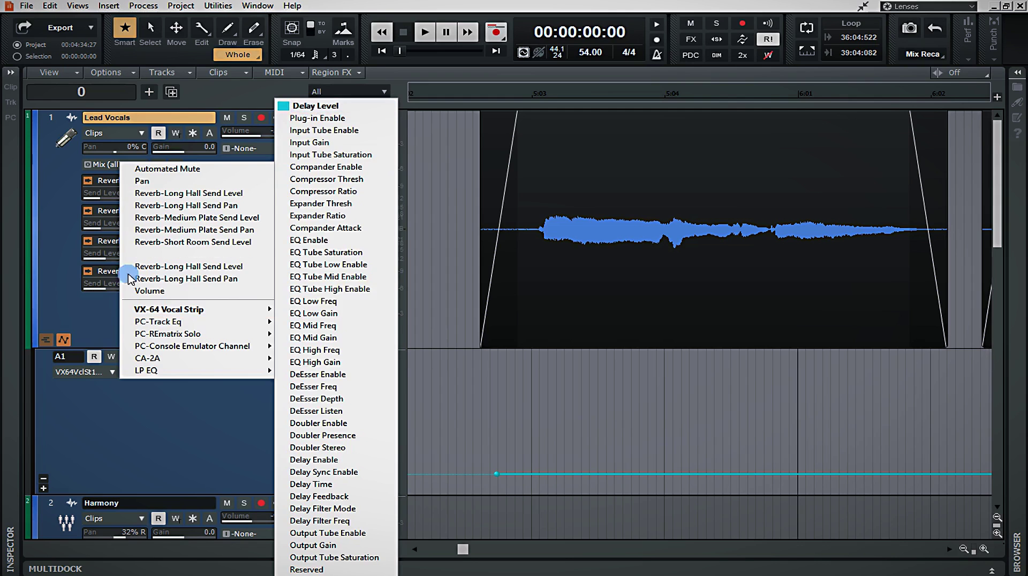
click(83, 313)
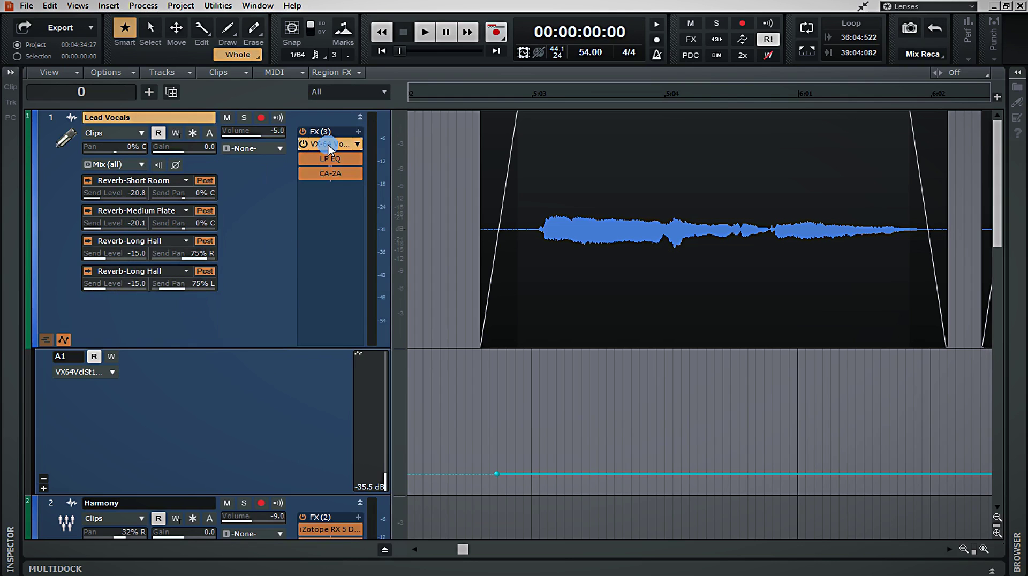
Step: Open the VX-64 Vocal Strip plugin and play back to hear the Delay Level automation
double_click(328, 144)
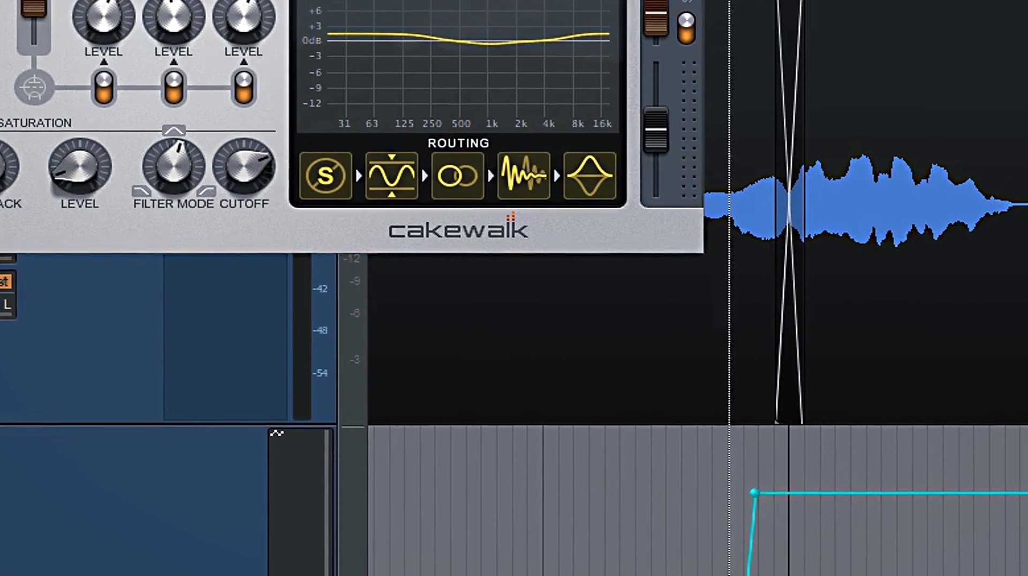
key(space)
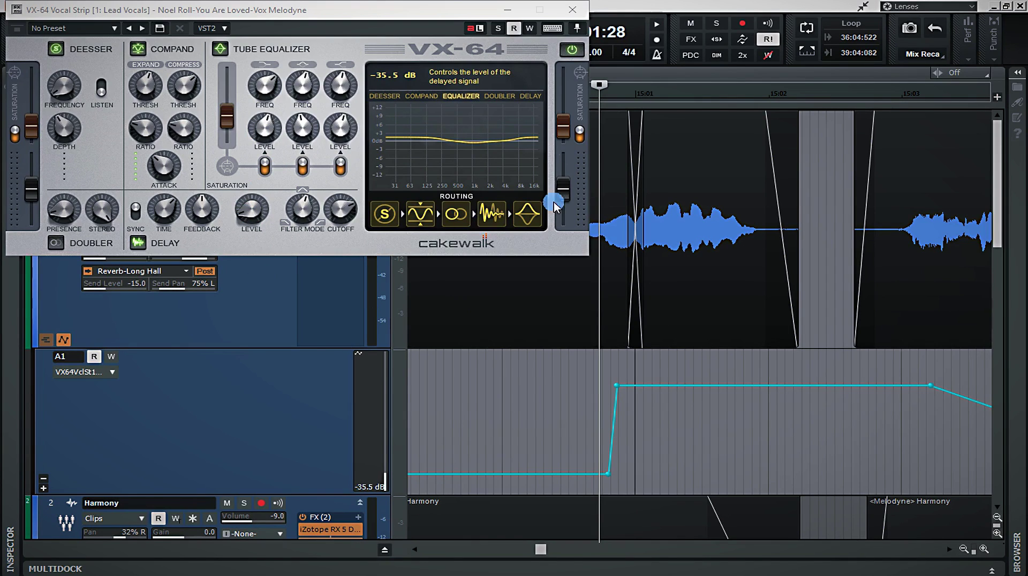
Step: Move the now time back near bar 14, then play and stop the Delay Level section
click(572, 11)
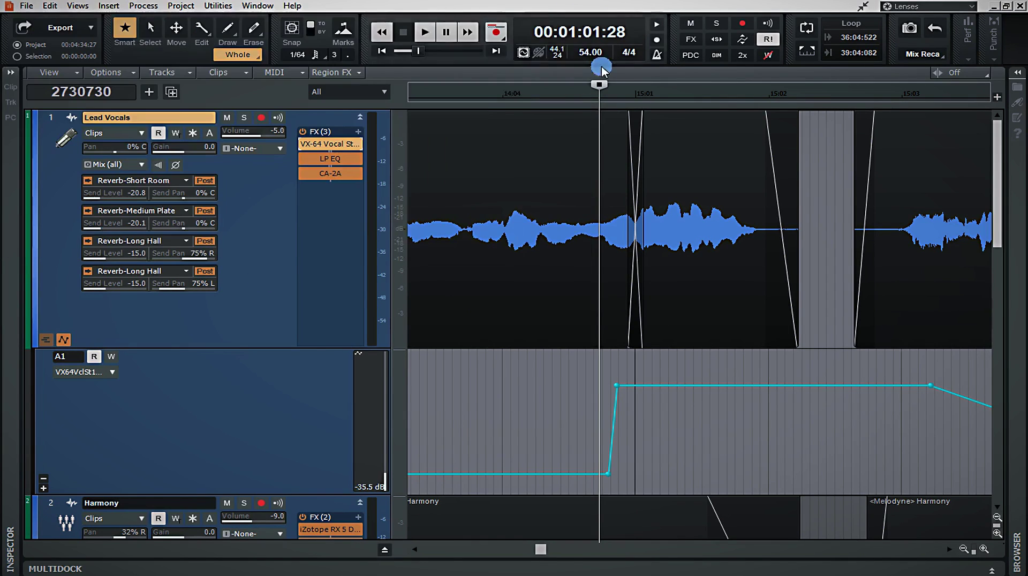
drag(495, 98, 473, 99)
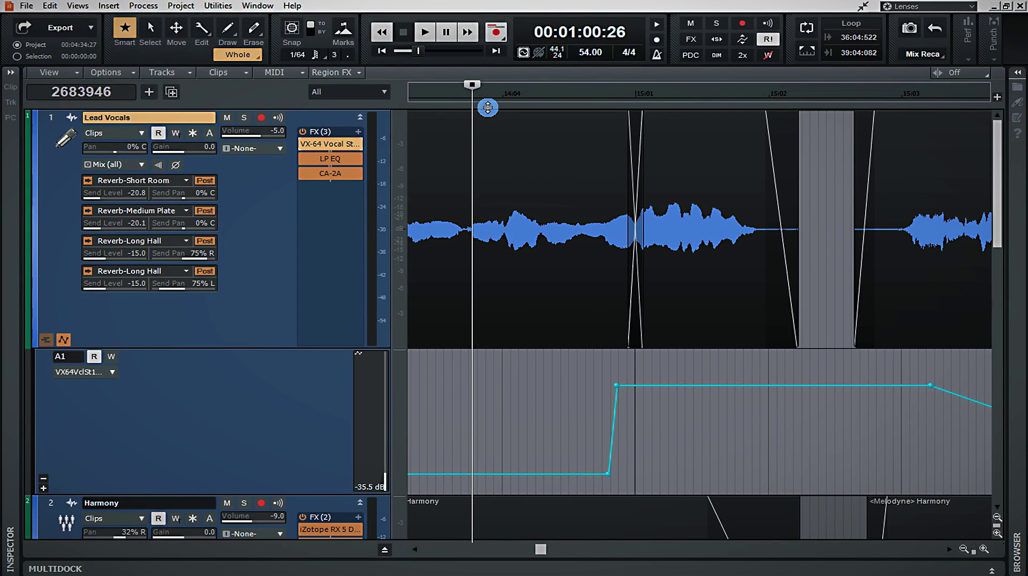
drag(442, 90, 441, 95)
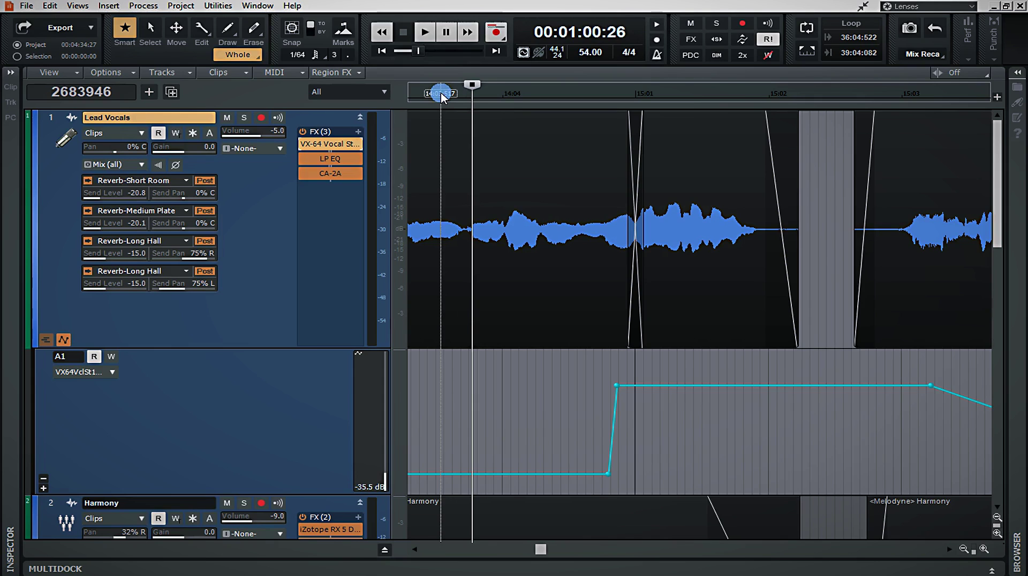
key(space)
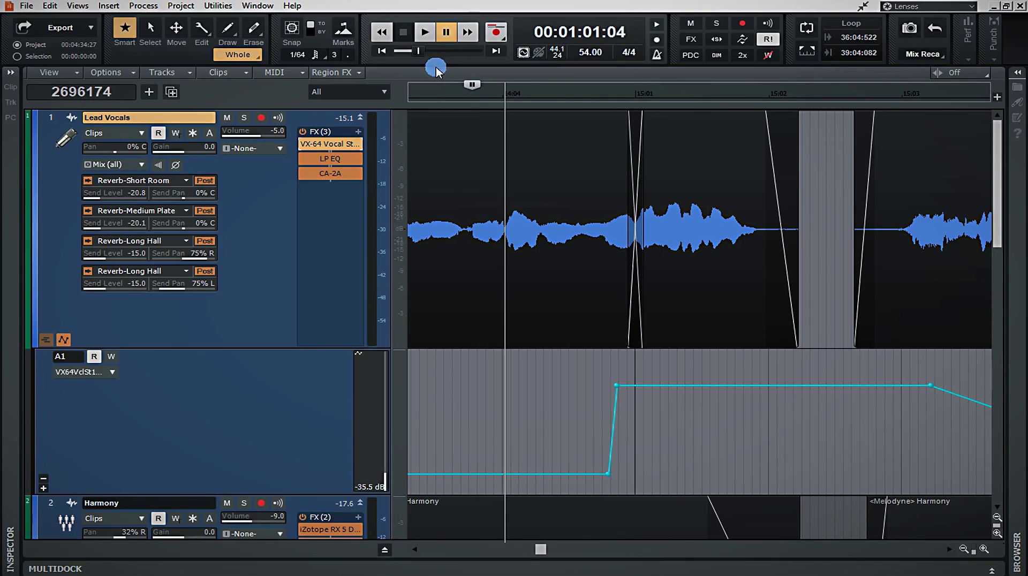
drag(429, 92, 430, 99)
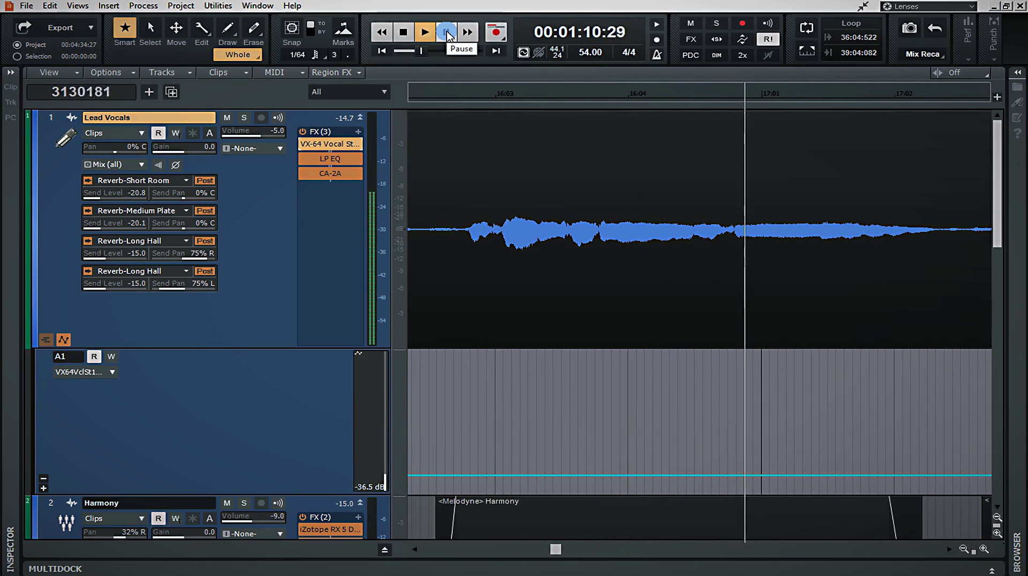
click(447, 33)
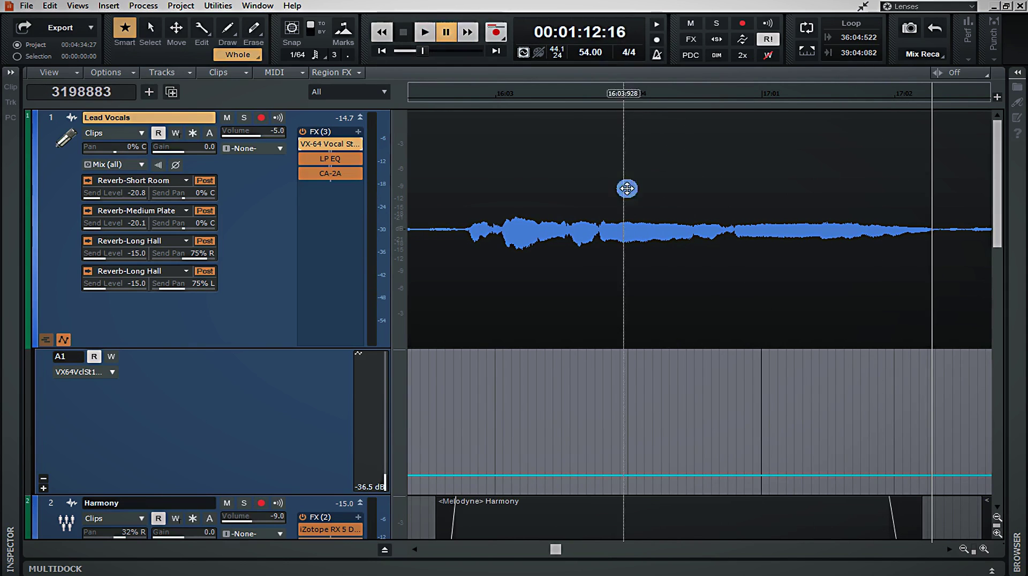
Step: Set the now time to about 14:04, before the delay jump, and check the VX-64 window
drag(551, 548, 537, 552)
click(636, 91)
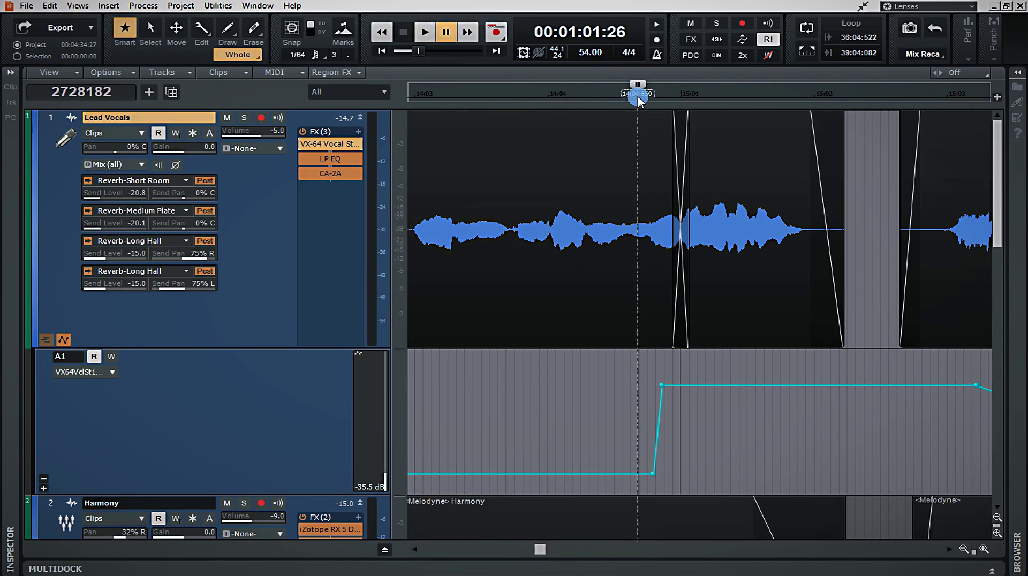
double_click(322, 144)
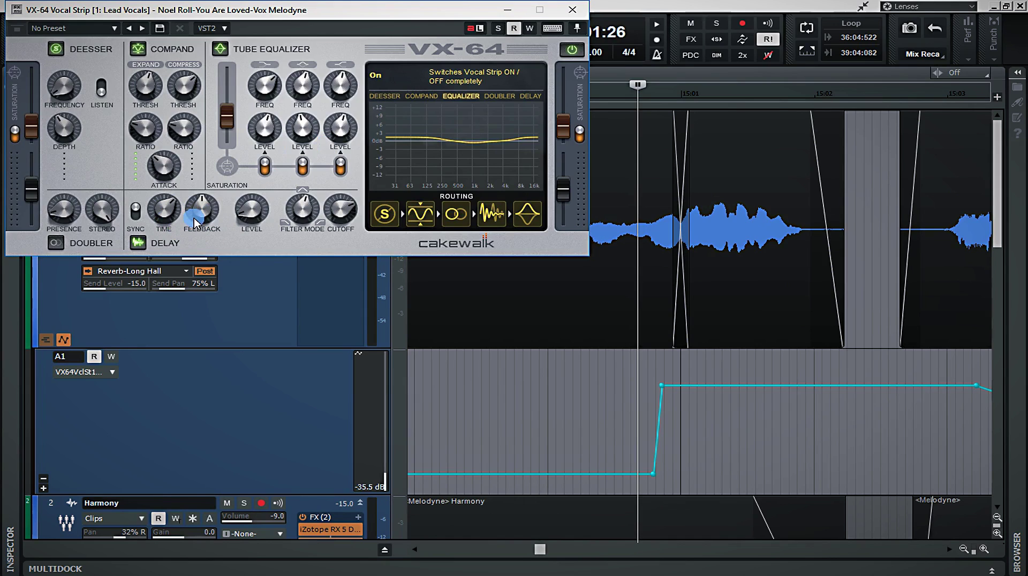
click(572, 10)
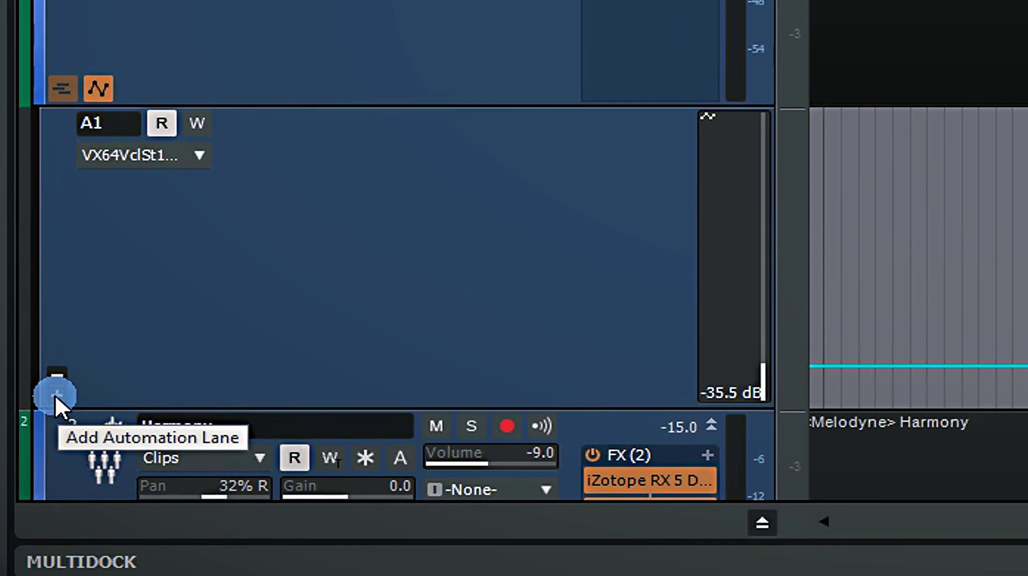
Step: Add a second automation lane A2 for Volume and place the now time at bar 5
click(55, 397)
scroll(374, 257, down, 5)
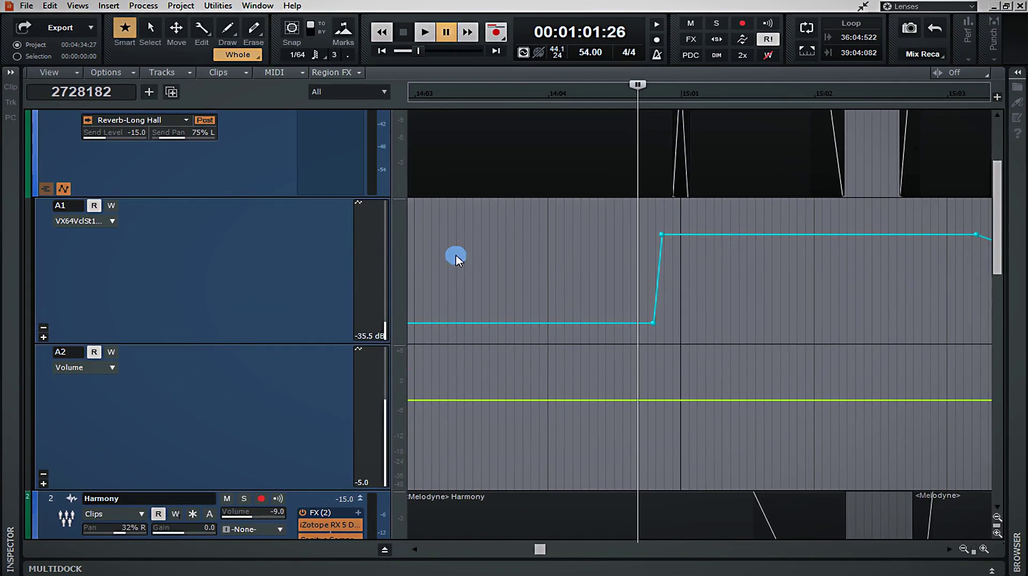
scroll(456, 260, left, 10)
click(760, 263)
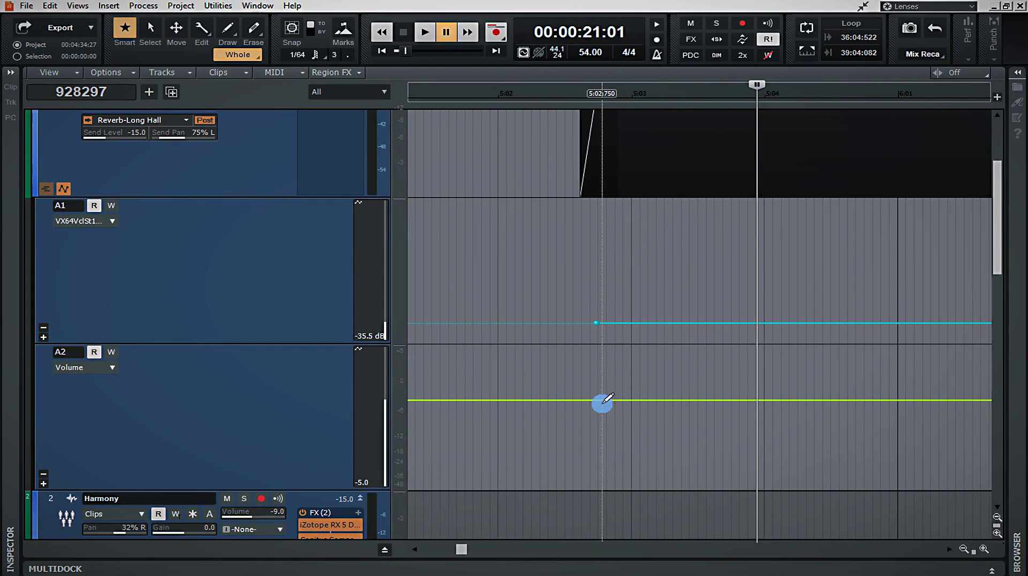
Step: Raise the Lead Vocals volume to 4.0, then play and pause so automation resets it to -5.0
scroll(339, 307, up, 4)
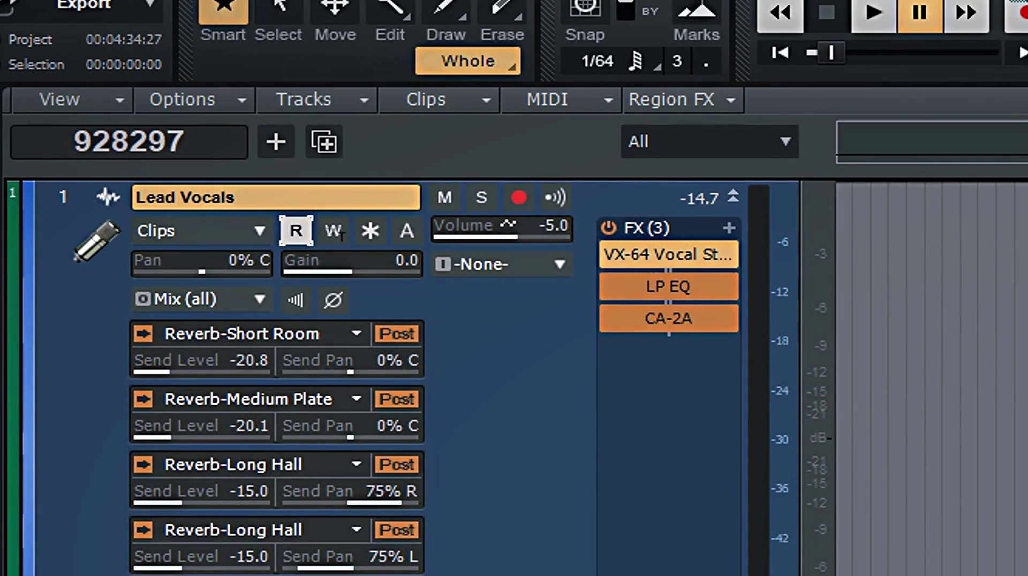
scroll(406, 374, down, 3)
scroll(407, 374, up, 1)
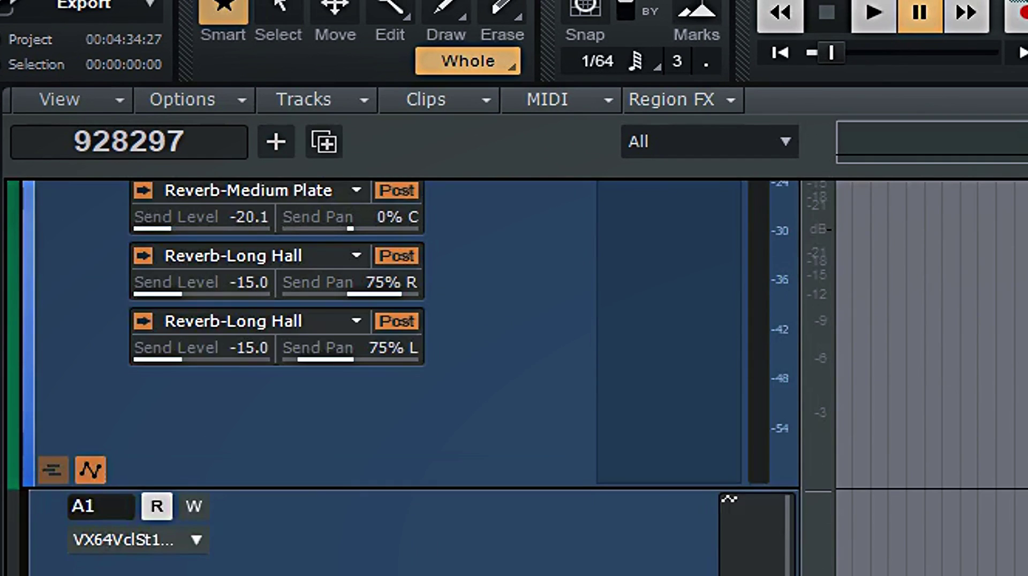
scroll(407, 374, up, 3)
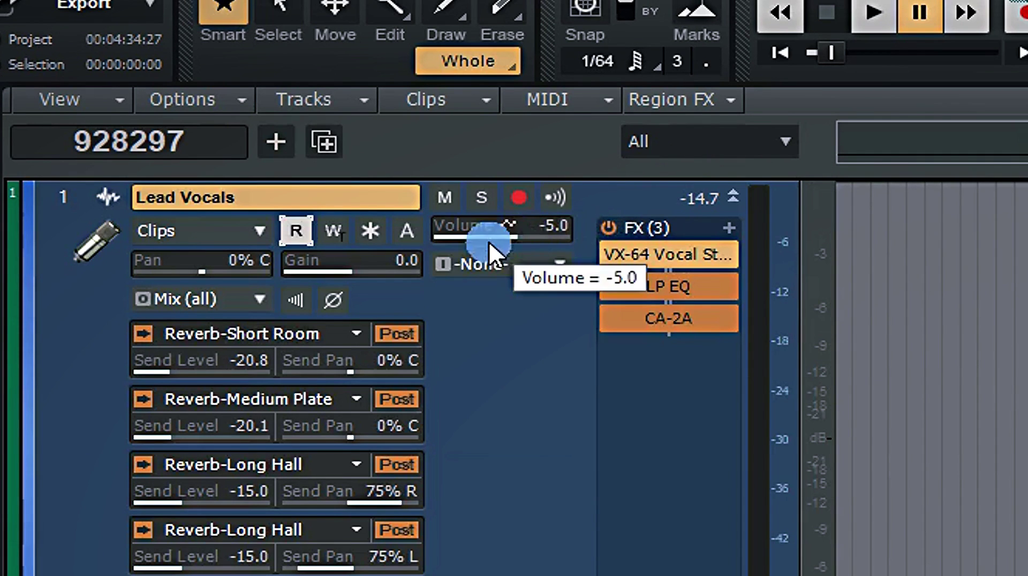
mouse_move(520, 238)
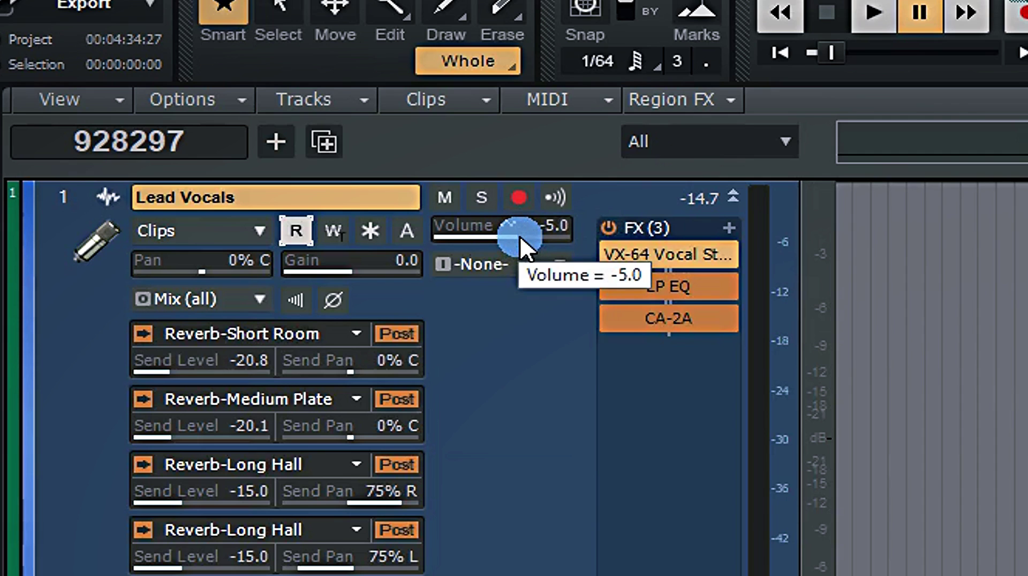
scroll(520, 235, up, 5)
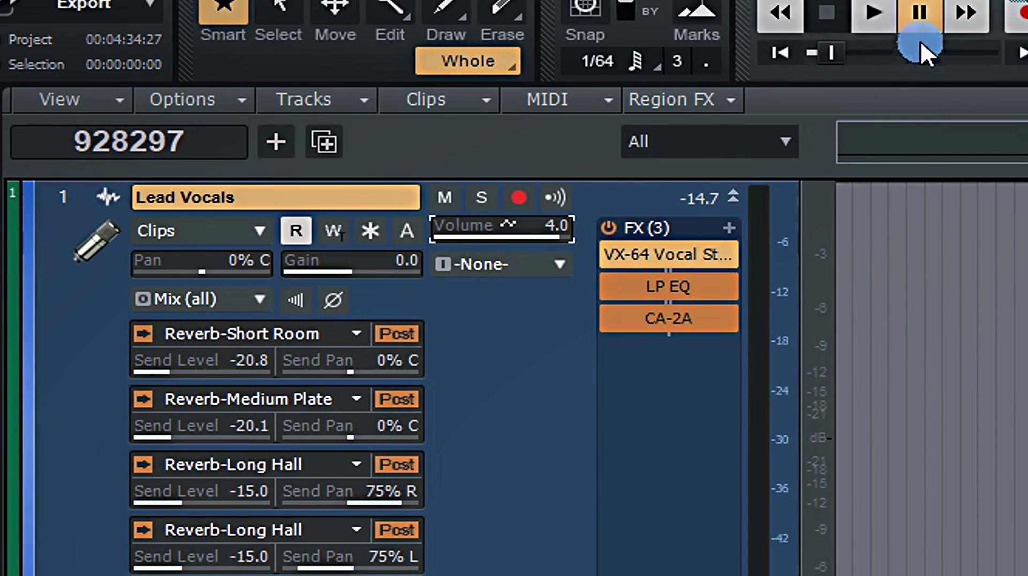
click(888, 11)
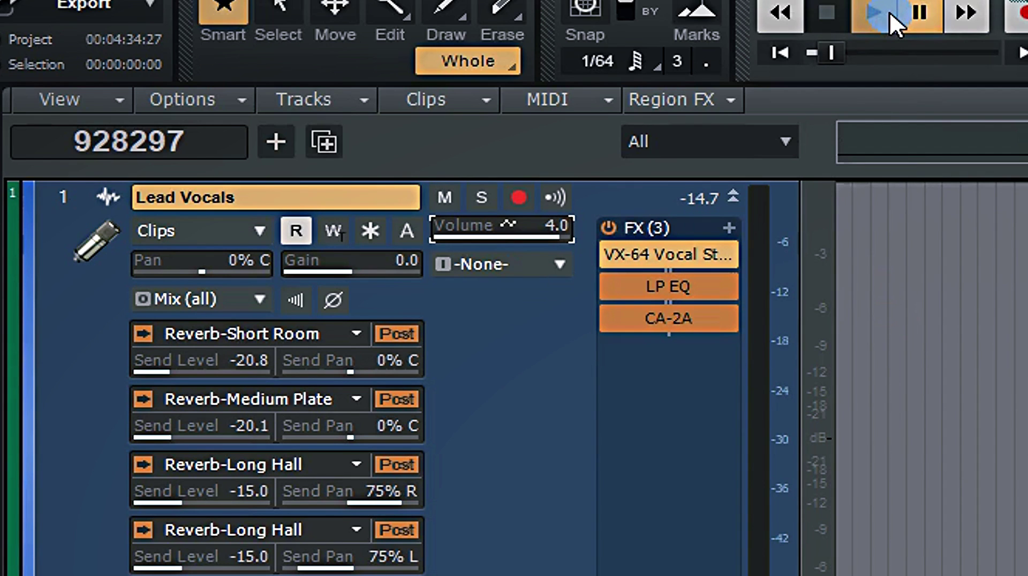
click(917, 10)
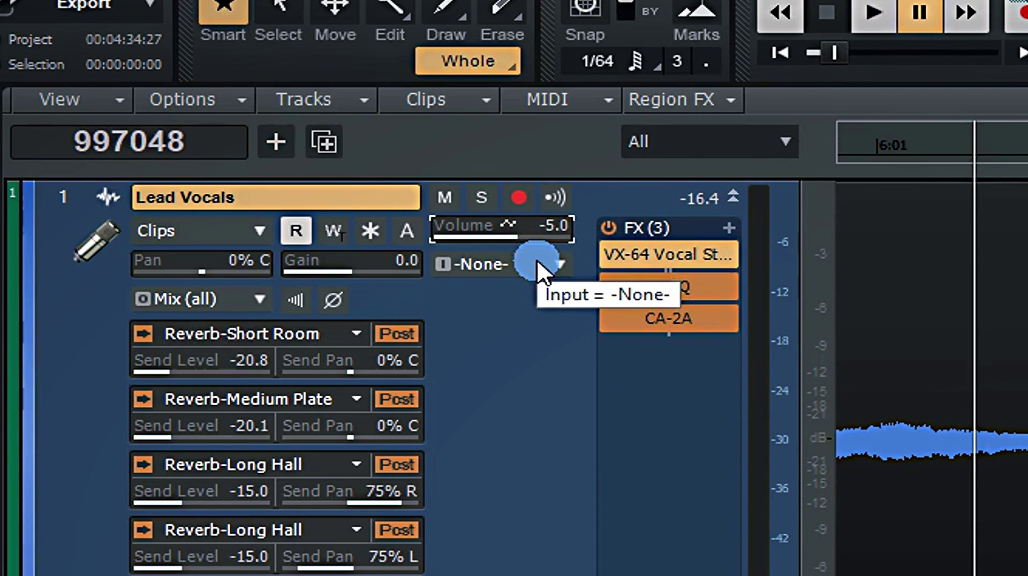
scroll(537, 264, down, 4)
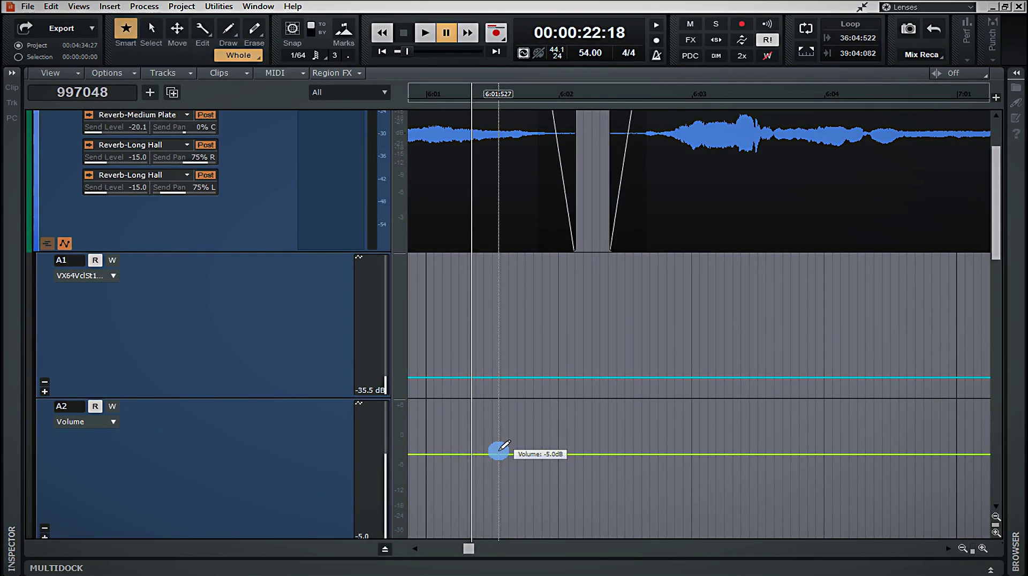
Step: Try raising the A2 volume envelope with the move tool from the tools palette, then clear the selection
key(t)
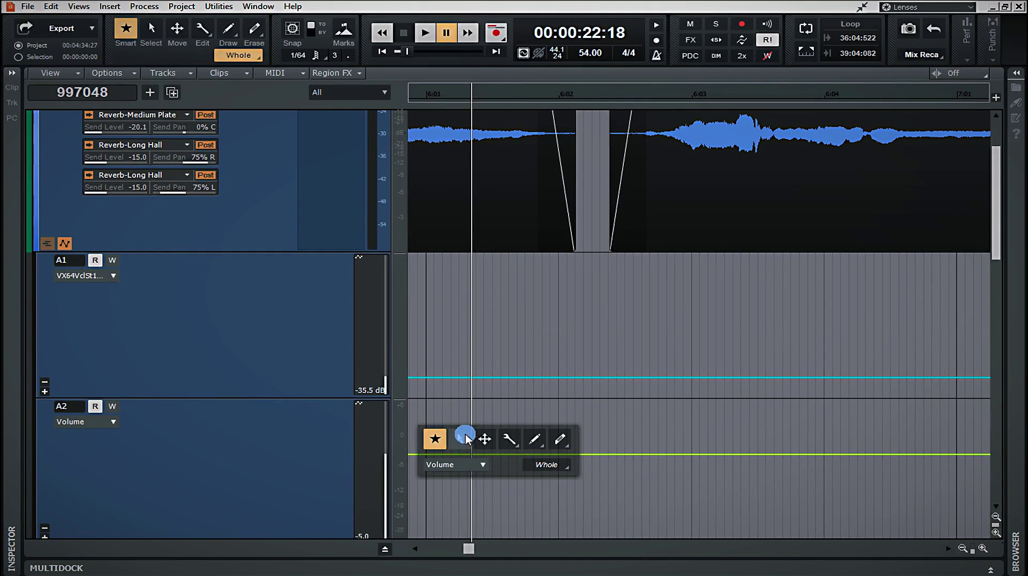
click(477, 440)
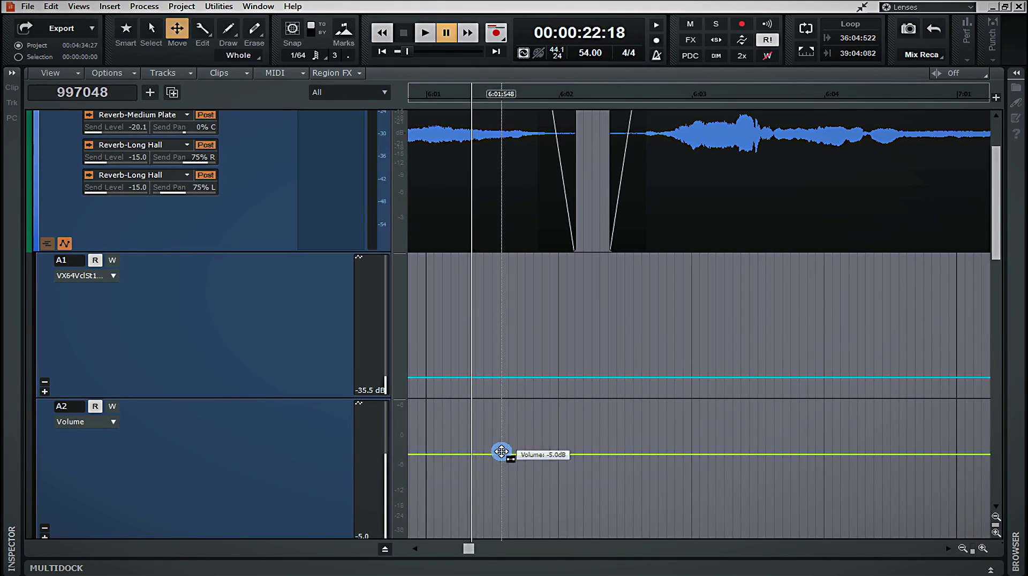
mouse_move(500, 453)
mouse_down()
mouse_move(501, 420)
mouse_move(497, 455)
mouse_up()
click(532, 423)
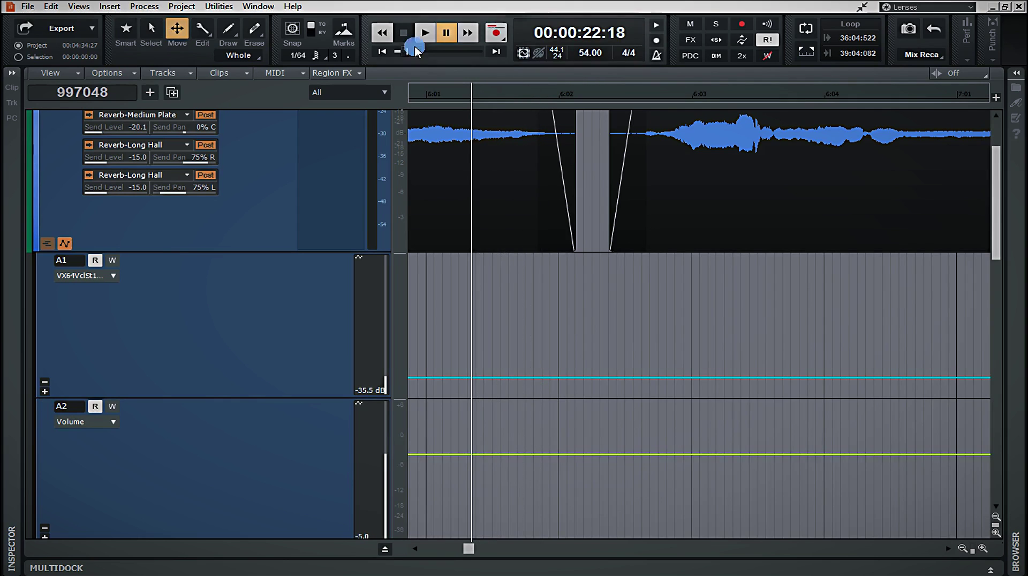
Step: Return the now time to 00:00:00:00 and select the A2 Volume lane
click(386, 52)
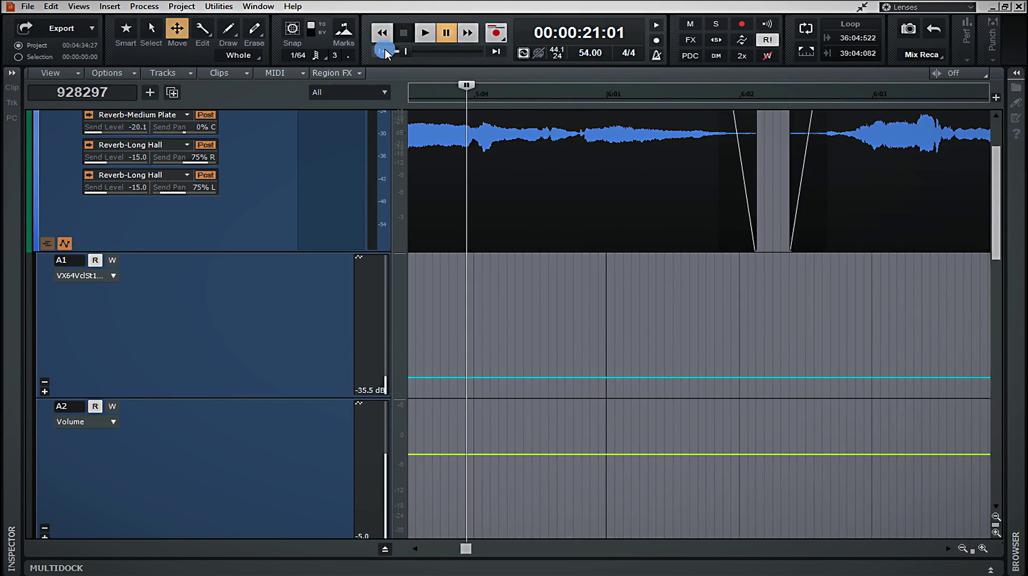
click(382, 51)
click(544, 455)
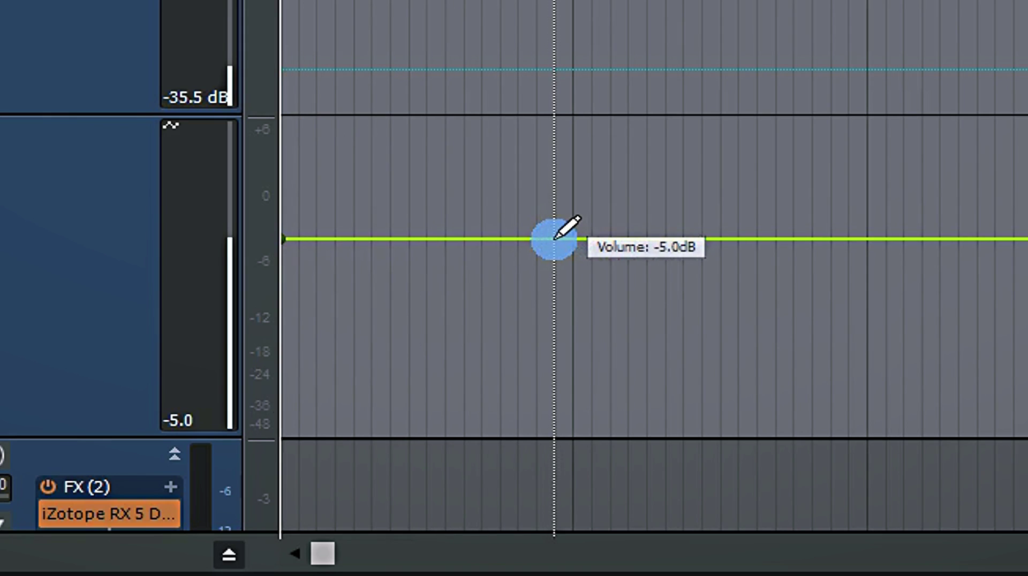
Step: Add four nodes on the A2 volume envelope and drag one to about -3.2 dB
click(385, 241)
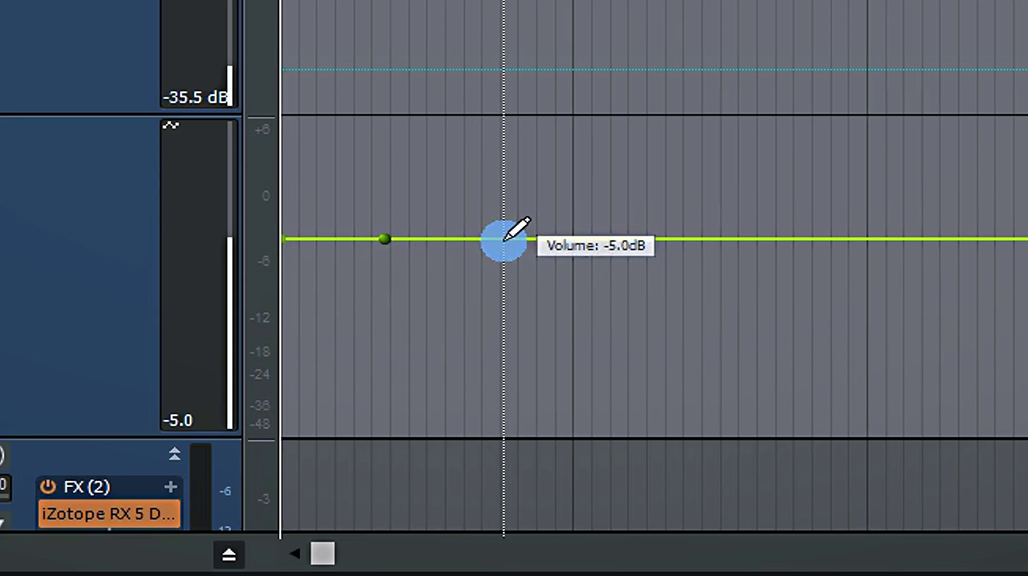
click(503, 239)
click(551, 240)
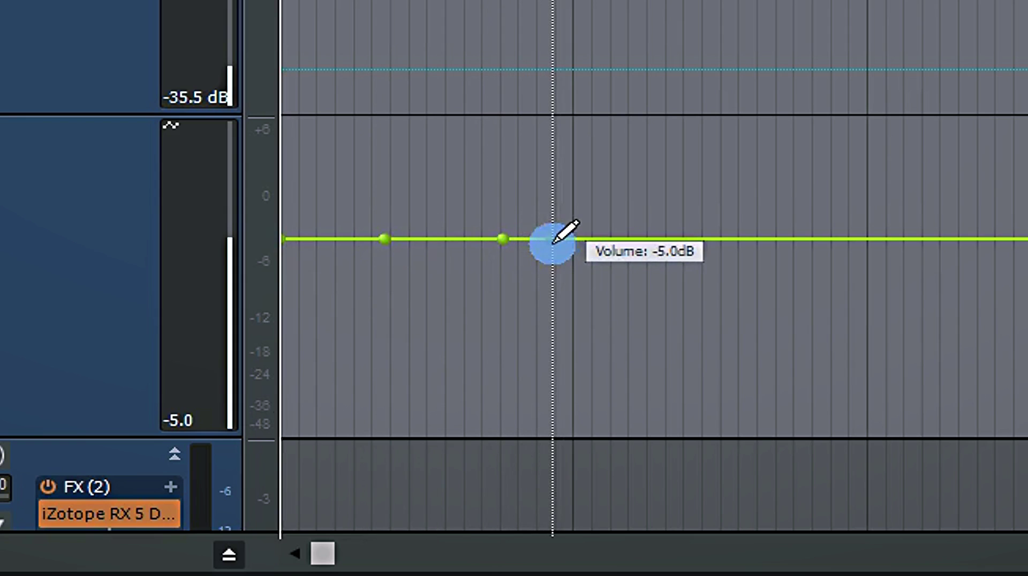
click(590, 239)
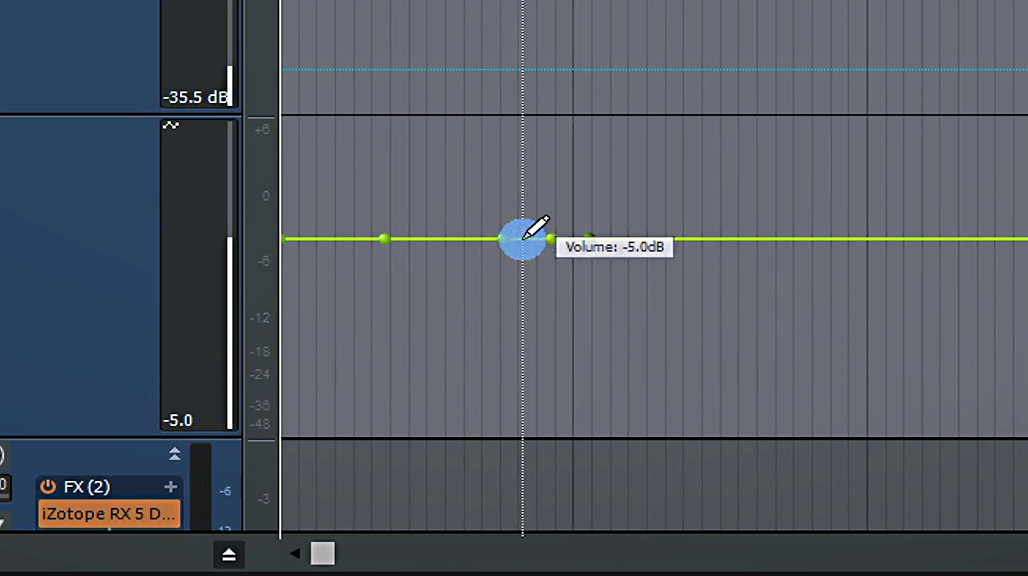
drag(501, 238, 472, 239)
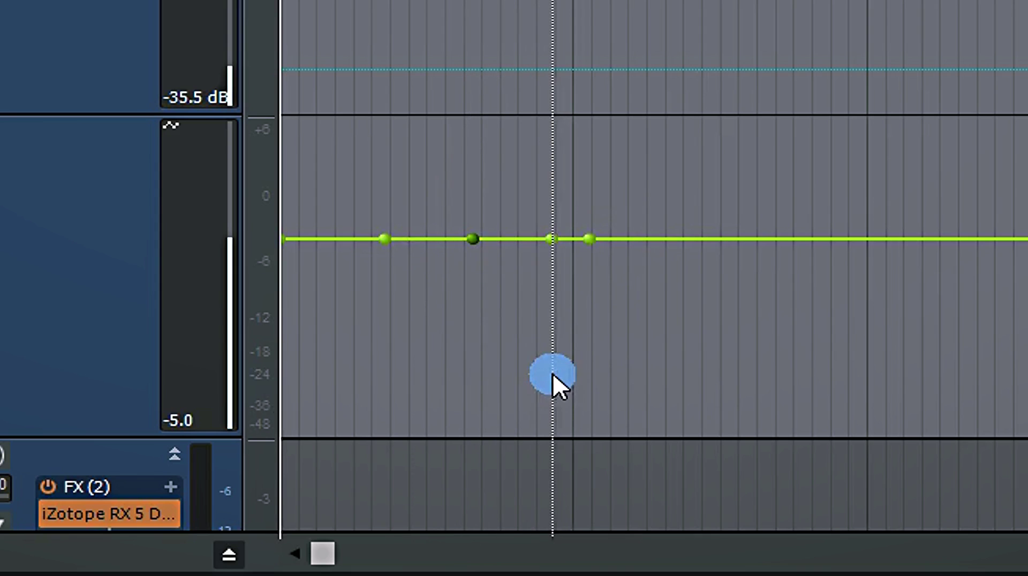
Step: Erase and Delete Node the extra nodes, leaving two nodes at -5.0 dB
drag(517, 257, 500, 223)
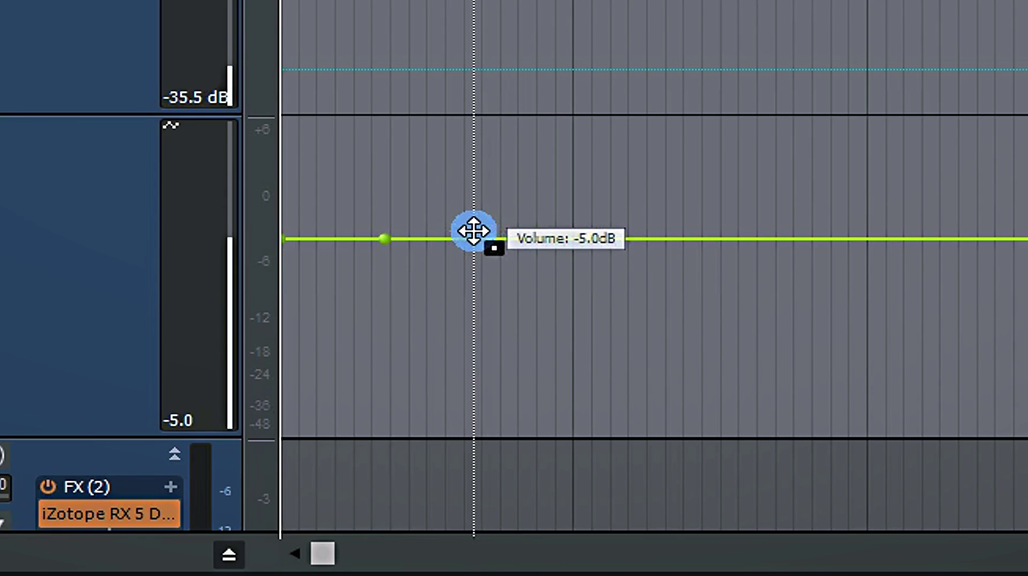
right_click(474, 231)
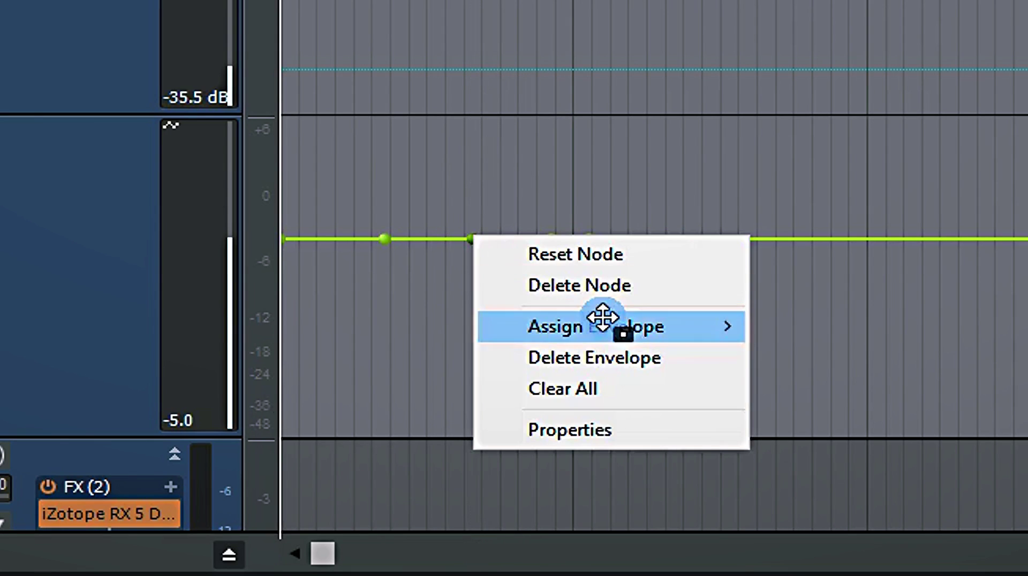
click(605, 290)
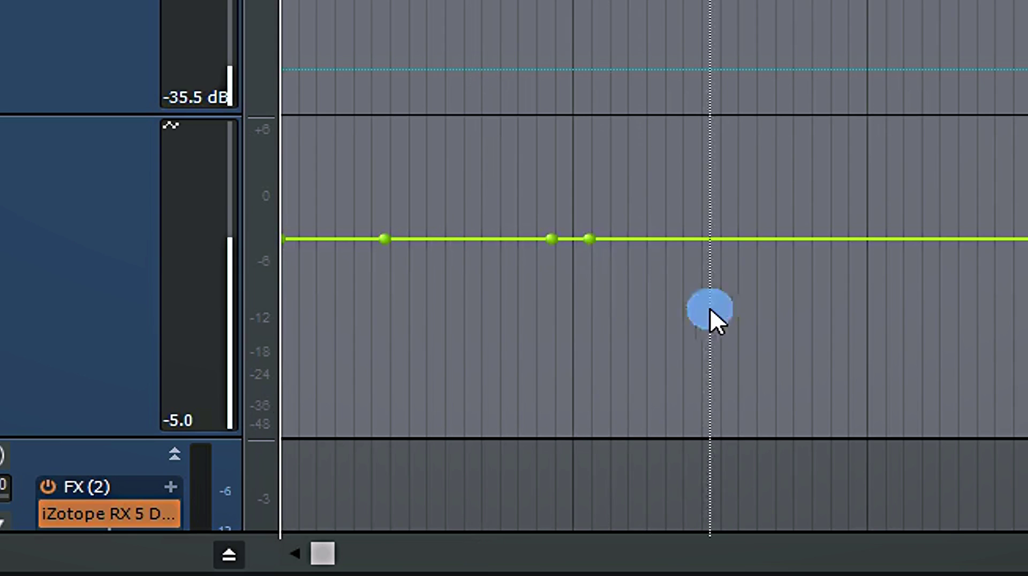
right_click(553, 239)
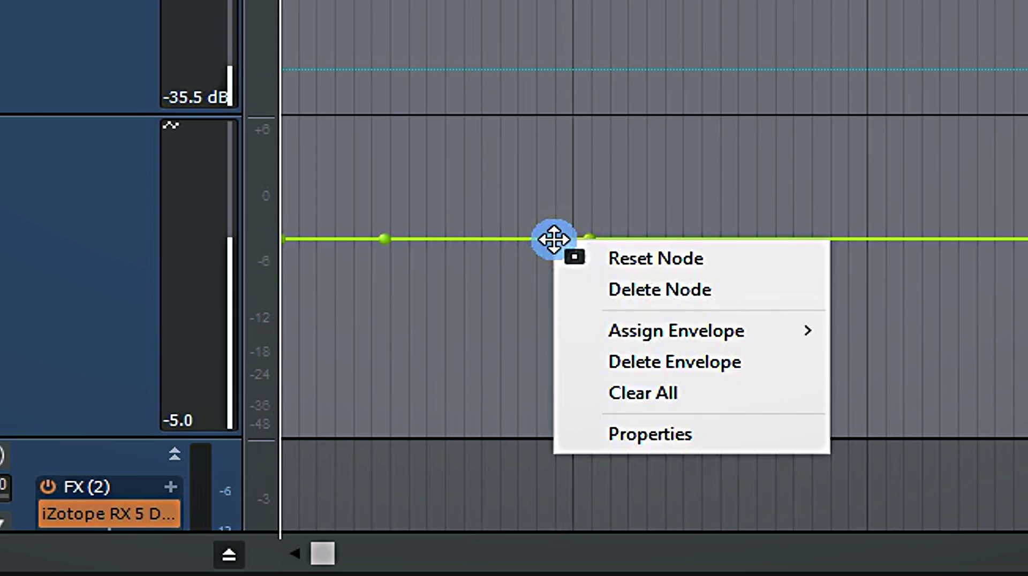
click(618, 290)
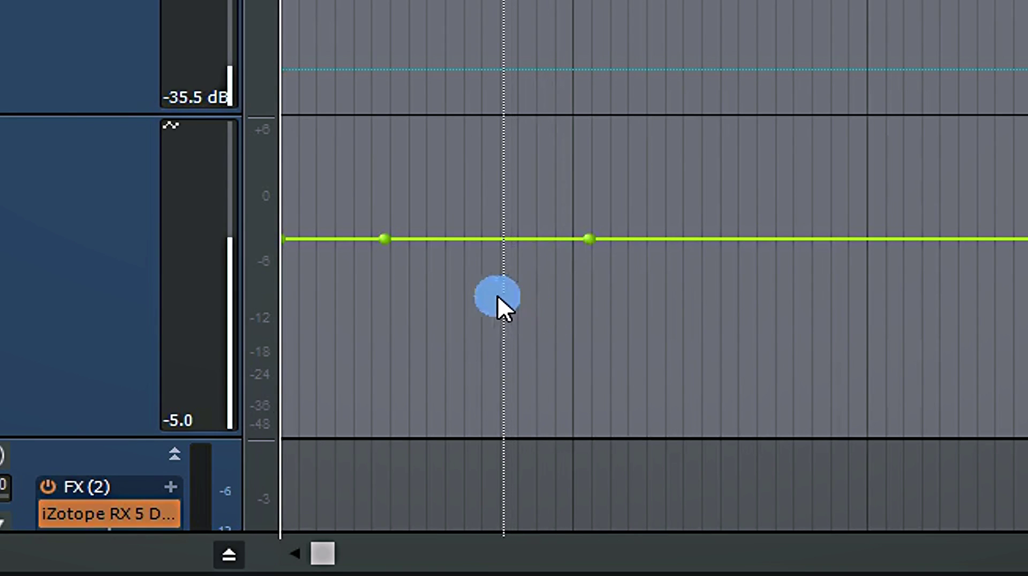
Step: Delete the entire green Lead Vocals volume envelope with Delete Envelope
right_click(462, 239)
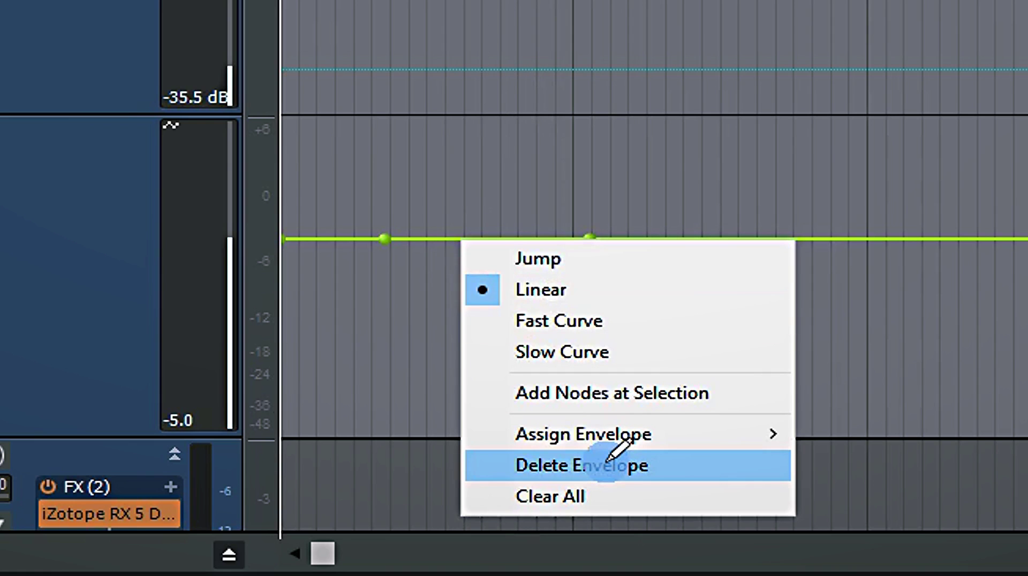
click(608, 464)
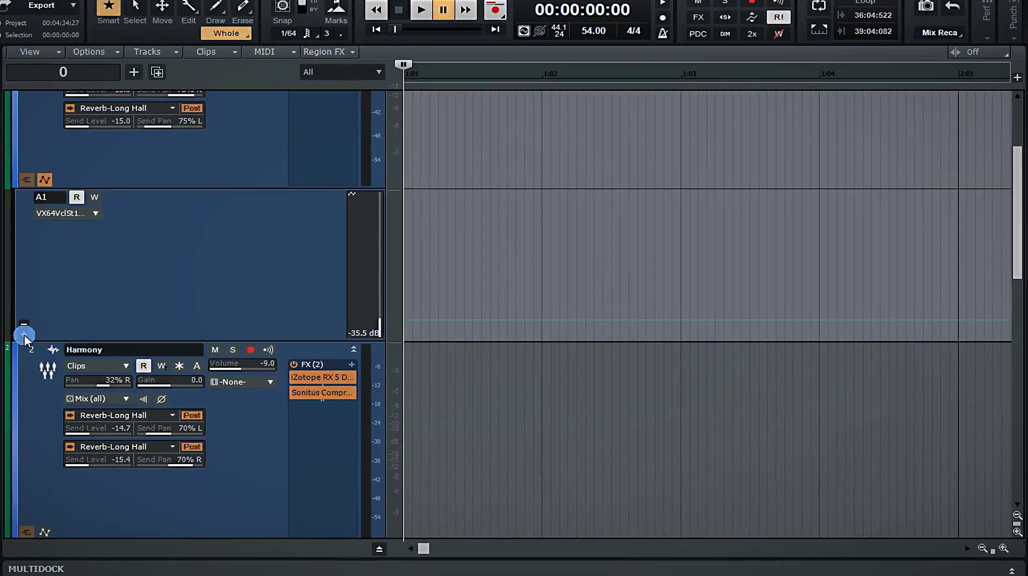
Step: Add a new A2 Volume automation lane at -5.0 dB and enable its Automation Write button
click(23, 336)
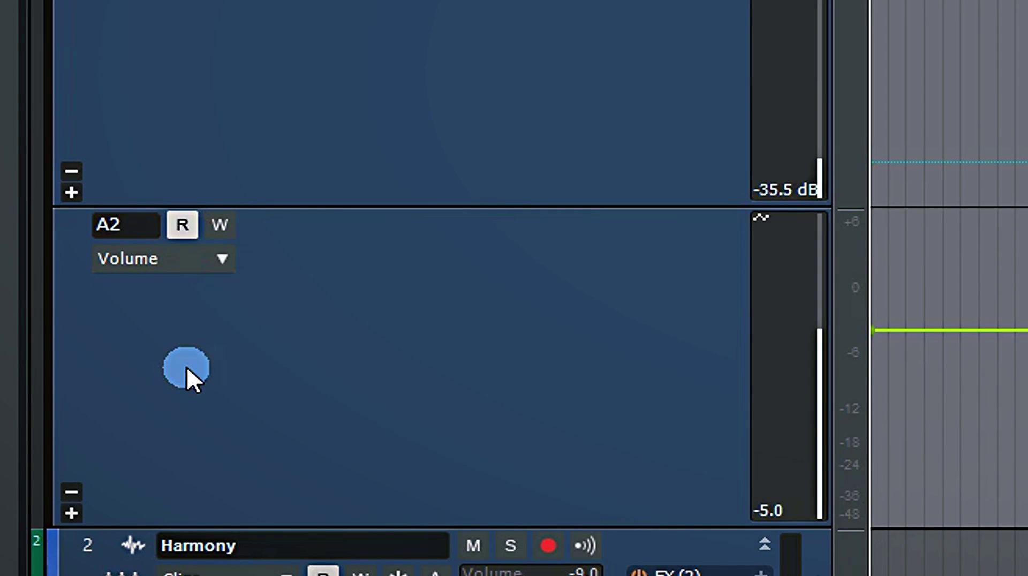
click(220, 224)
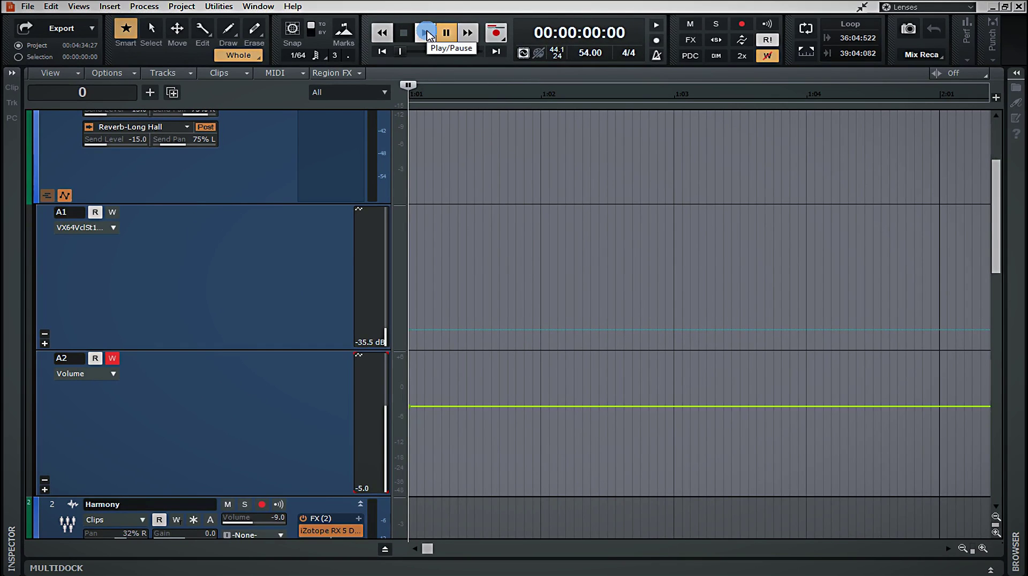
Step: Record a Lead Vocals volume pass from -5.0 to -2.5 during playback, then stop at zero
click(426, 34)
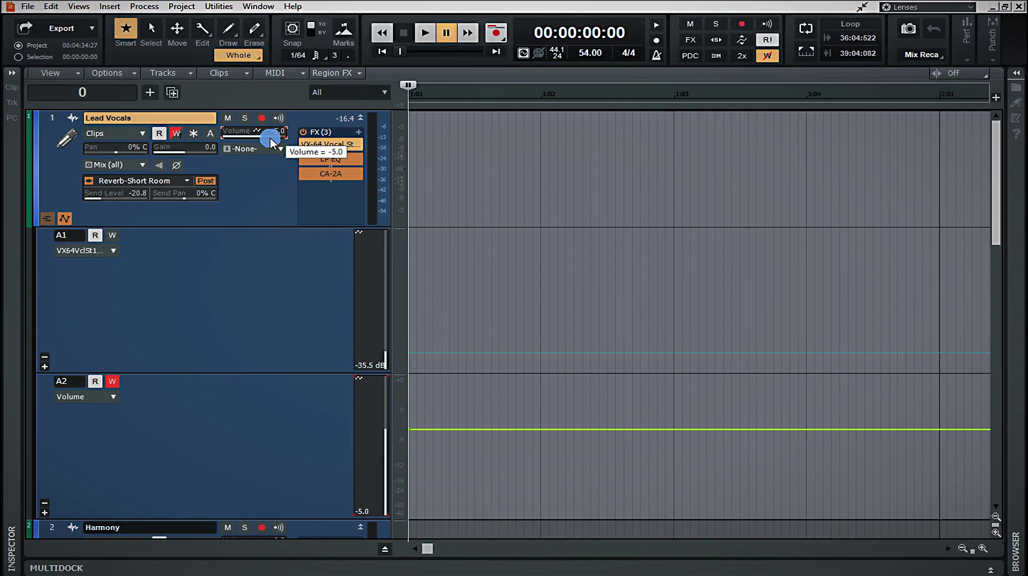
click(424, 33)
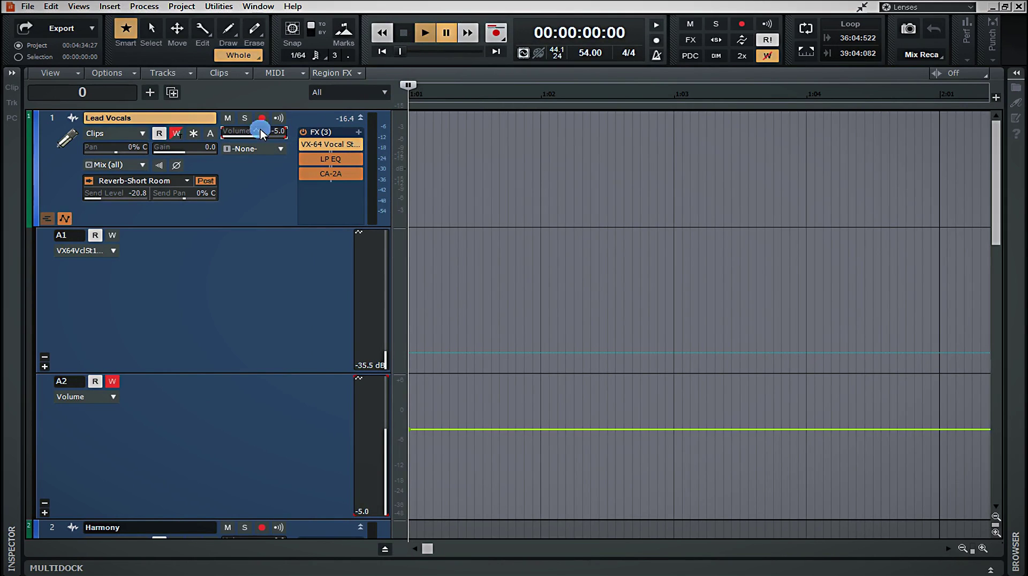
drag(261, 134, 260, 138)
key(space)
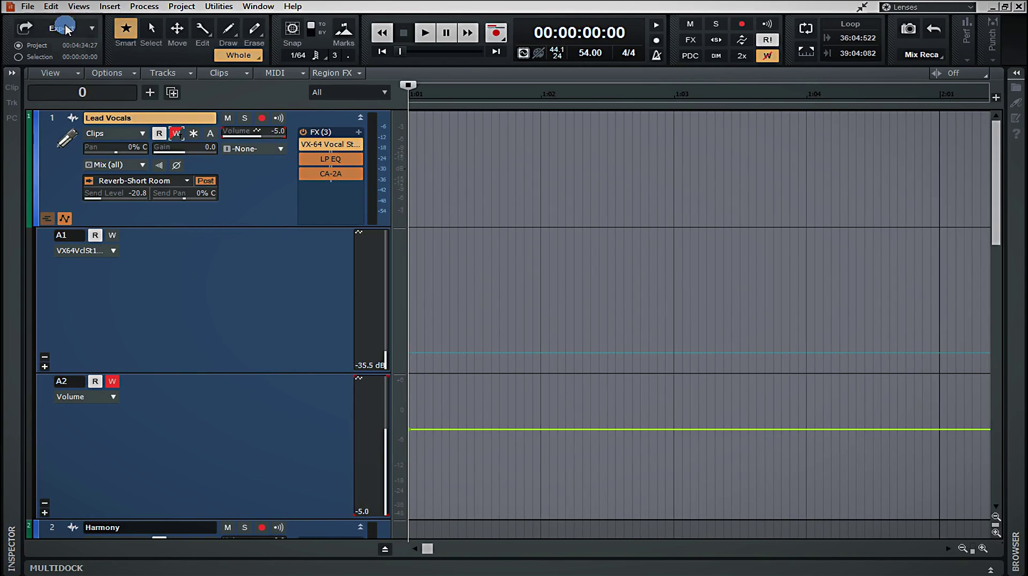
click(51, 6)
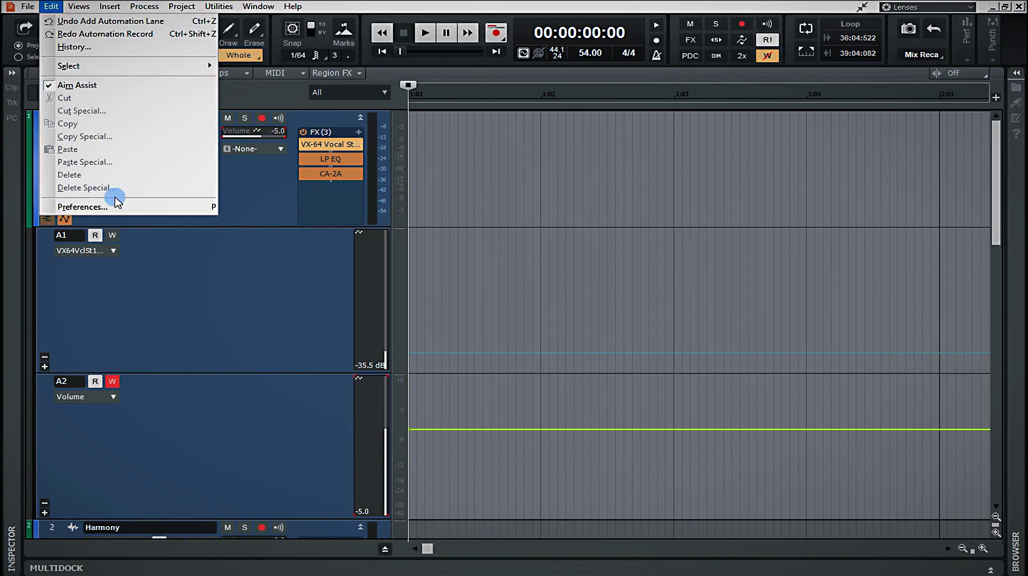
Step: Open Preferences at the Control Surfaces page and select the ACT MIDI Controller - 1 entry
click(100, 208)
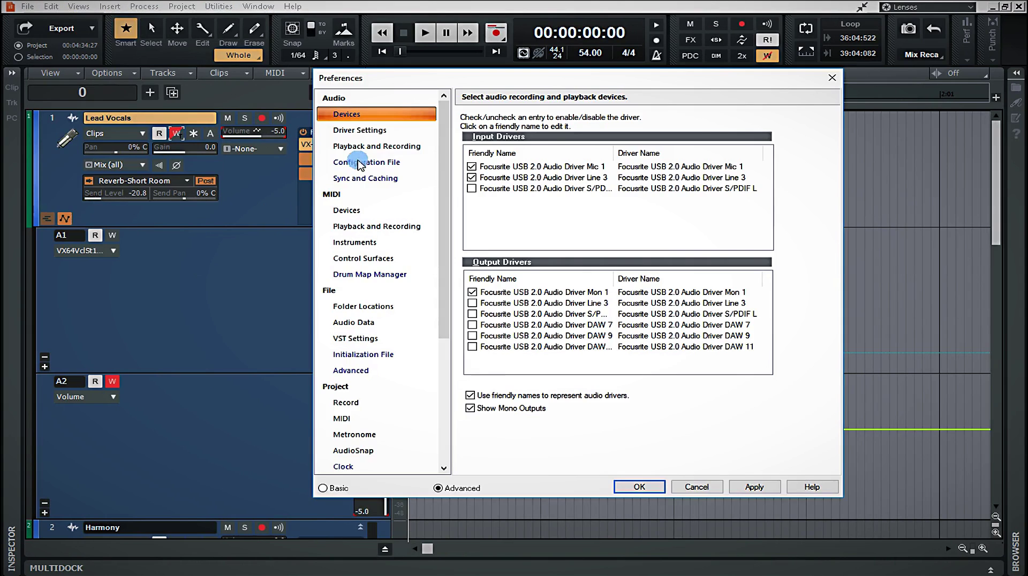
click(374, 260)
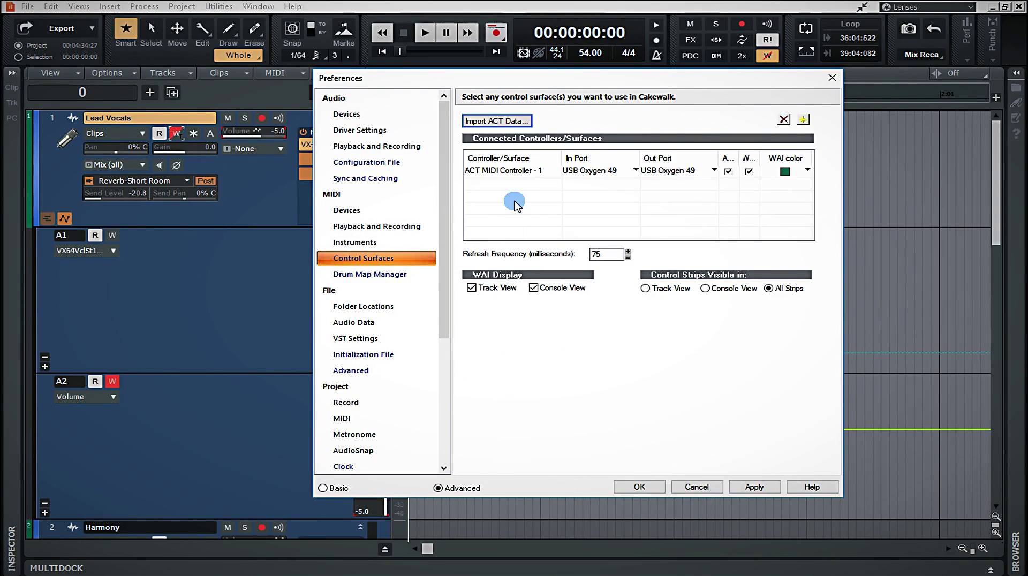
click(510, 172)
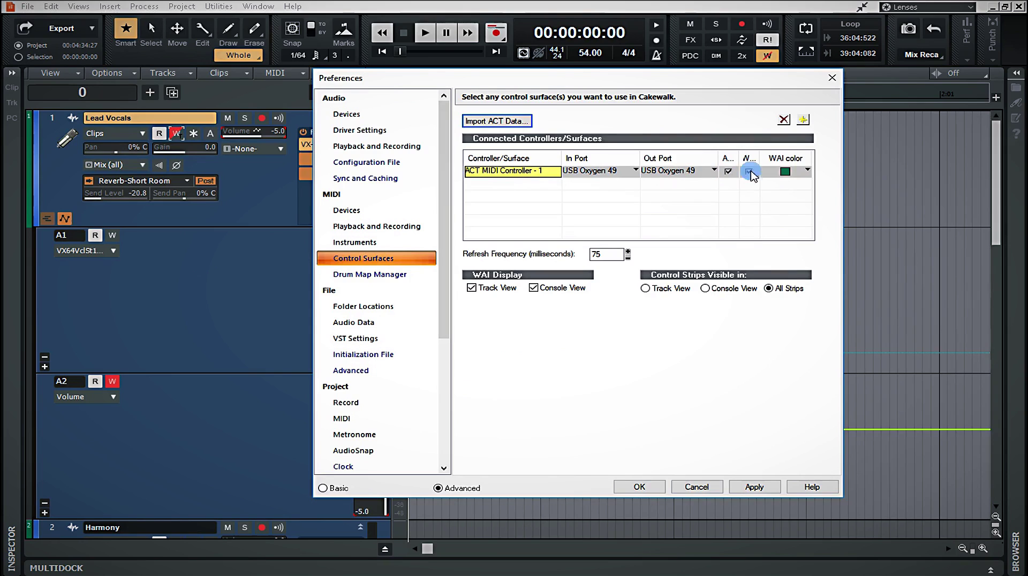
click(548, 192)
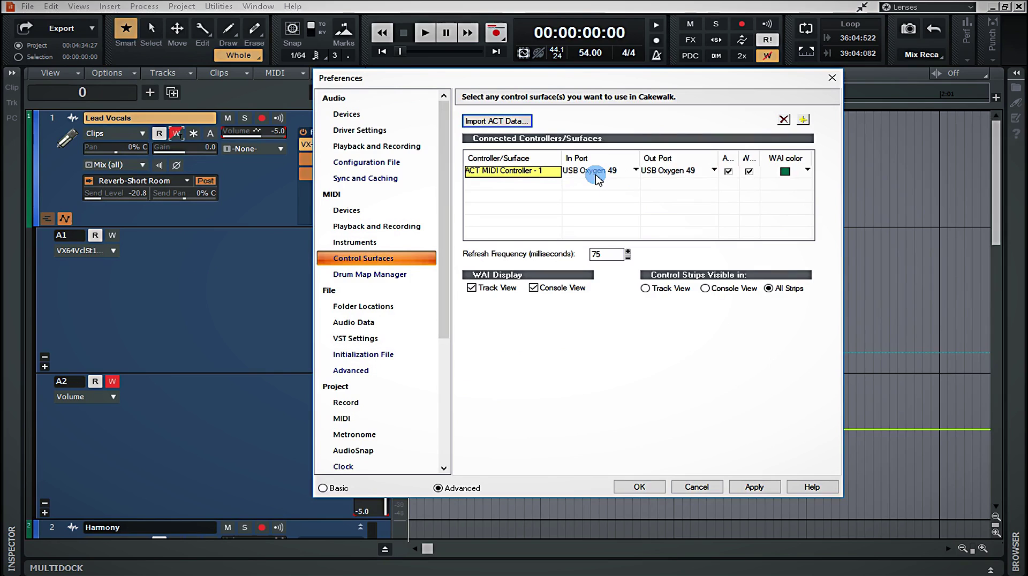
Step: Set the controller's WAI colour to red, apply it, and close Preferences
click(790, 172)
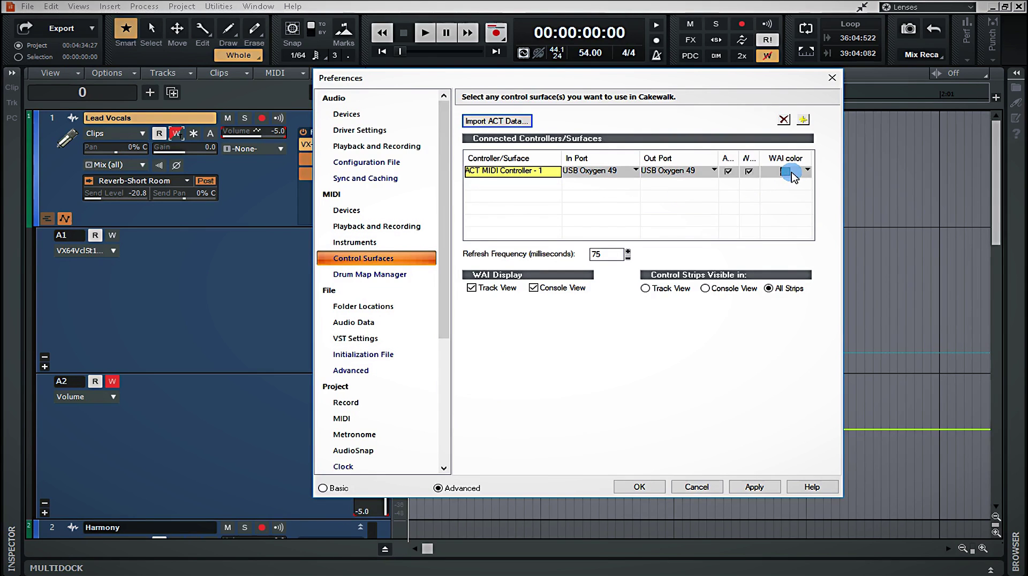
click(807, 171)
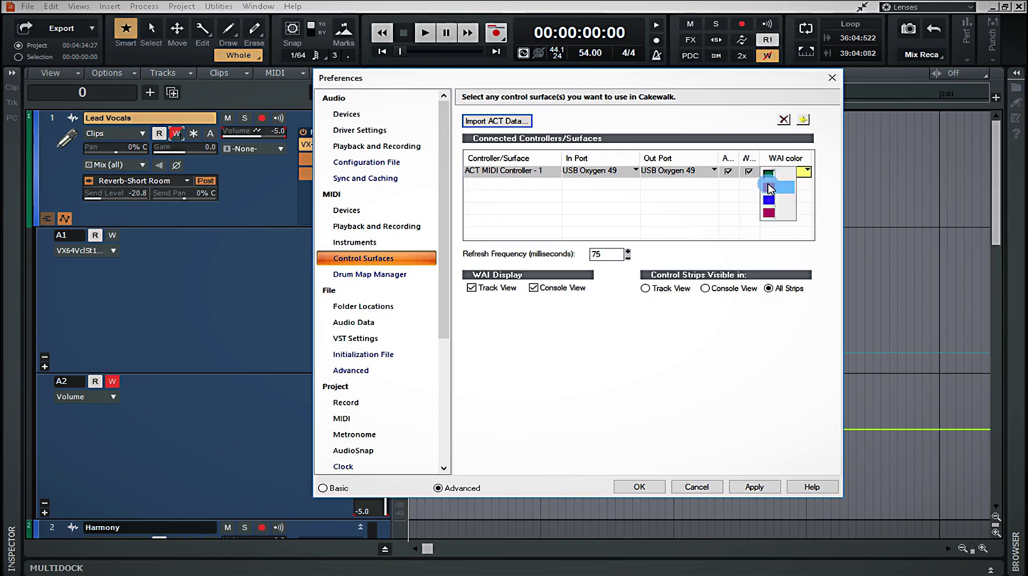
click(770, 189)
click(680, 198)
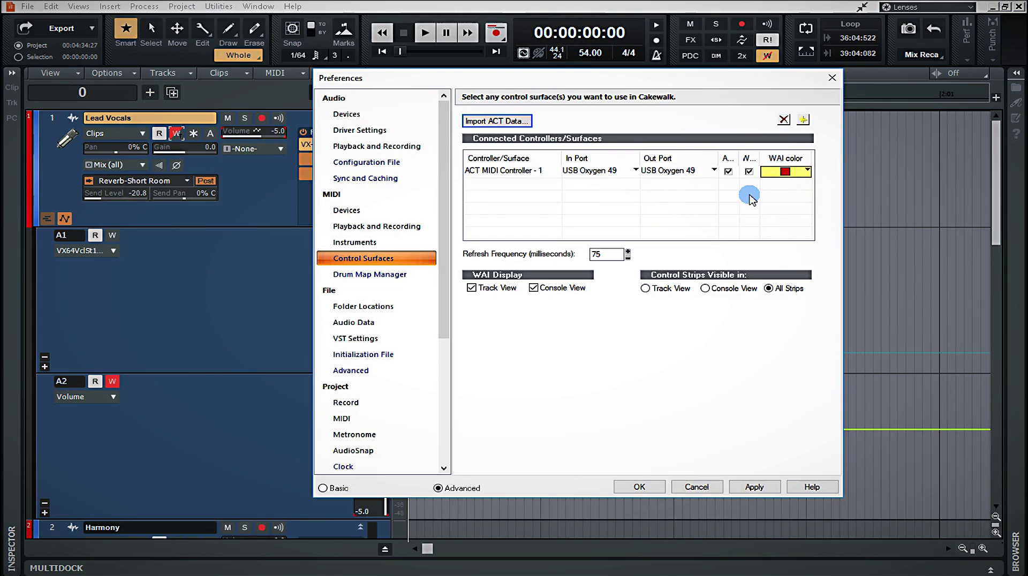
click(753, 487)
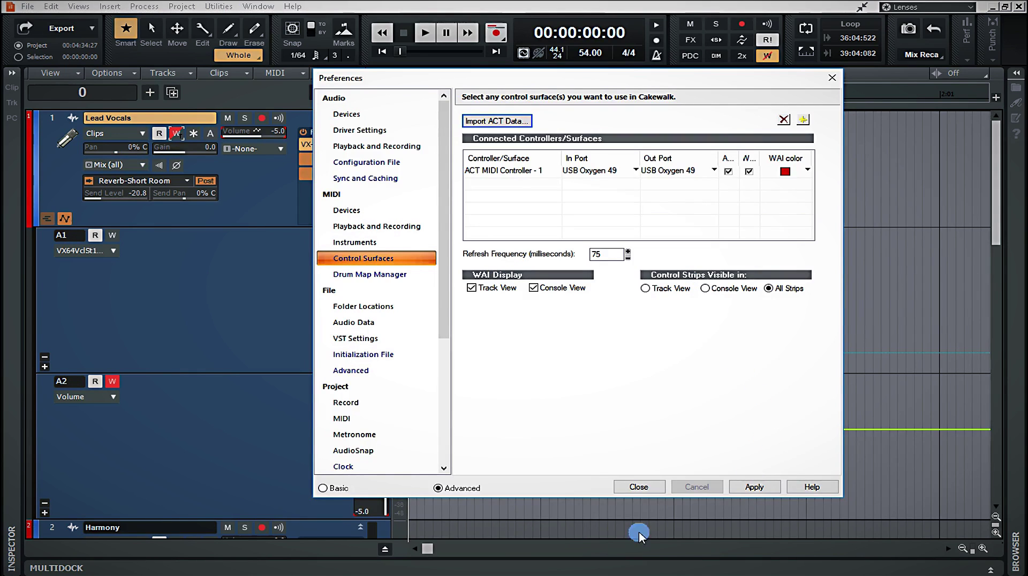
click(649, 489)
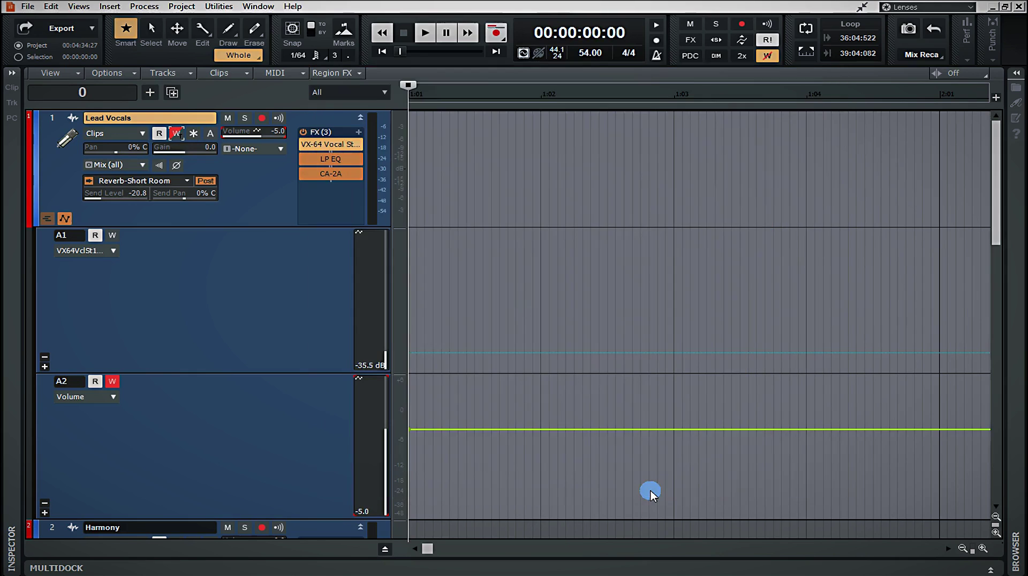
click(229, 256)
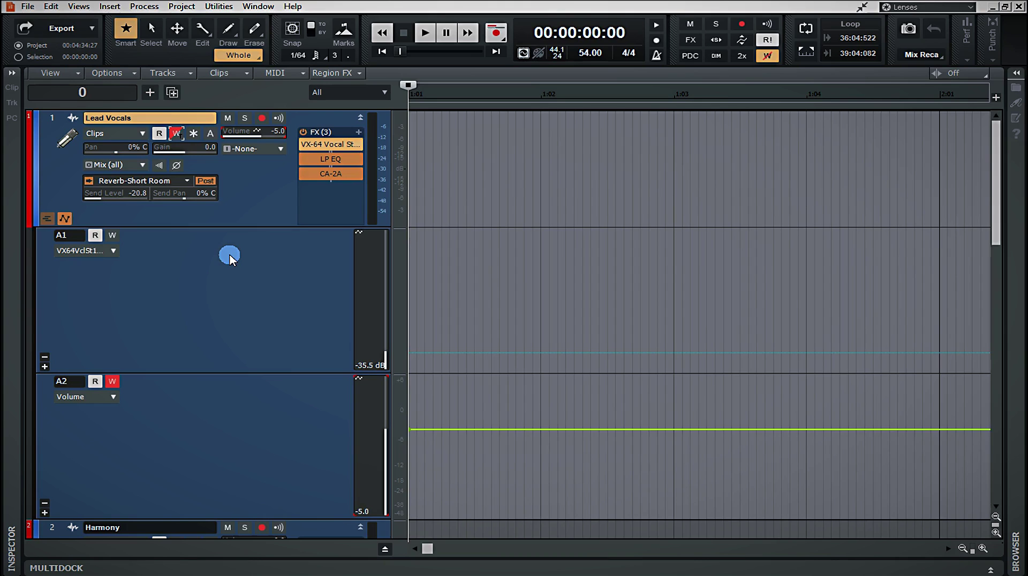
Step: Write-enable the A2 lane and confirm Lead Vocals volume remote control on Controller 74, channel 1
mouse_move(272, 136)
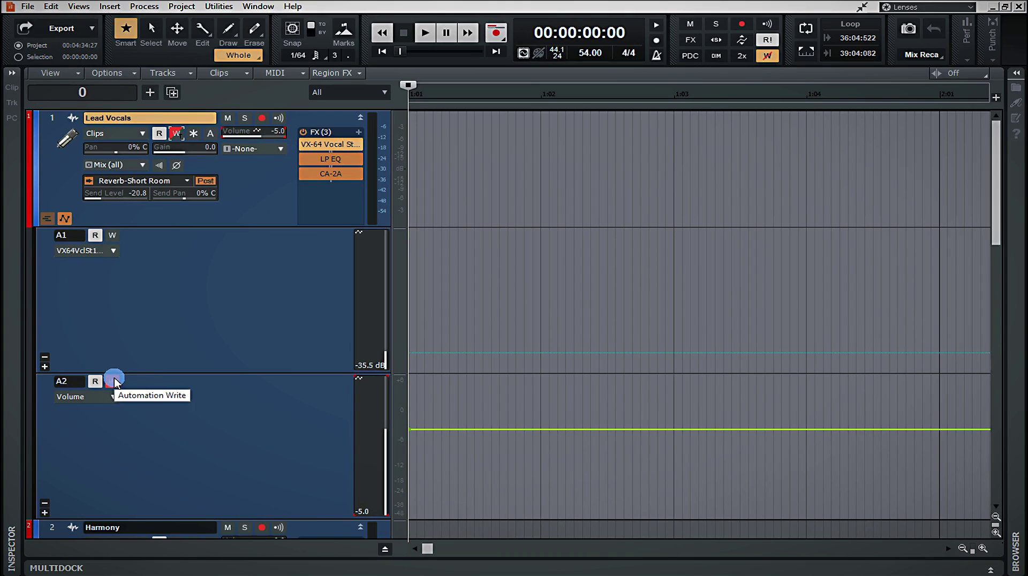
click(114, 381)
right_click(267, 137)
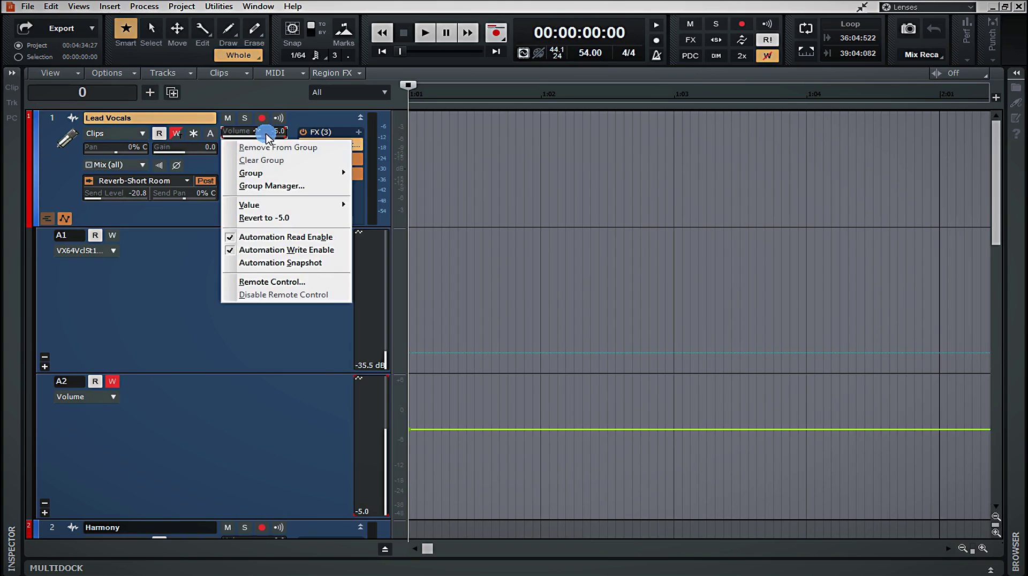
click(274, 282)
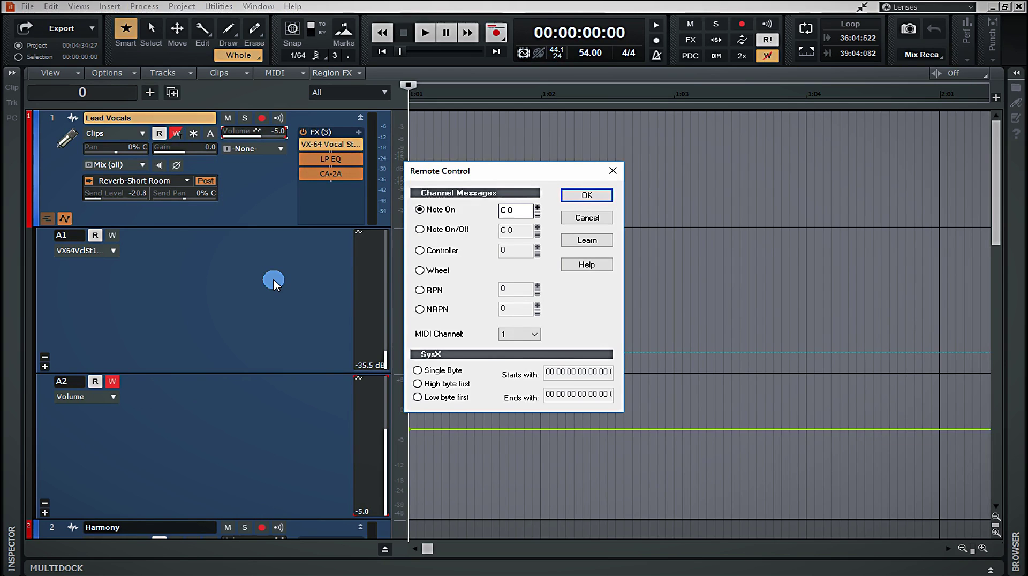
click(593, 240)
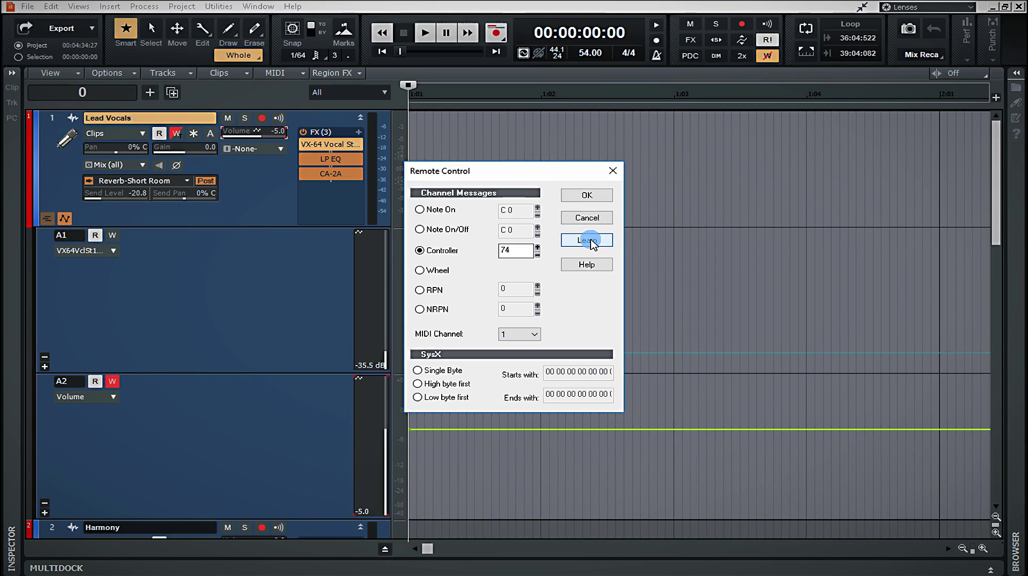
click(585, 196)
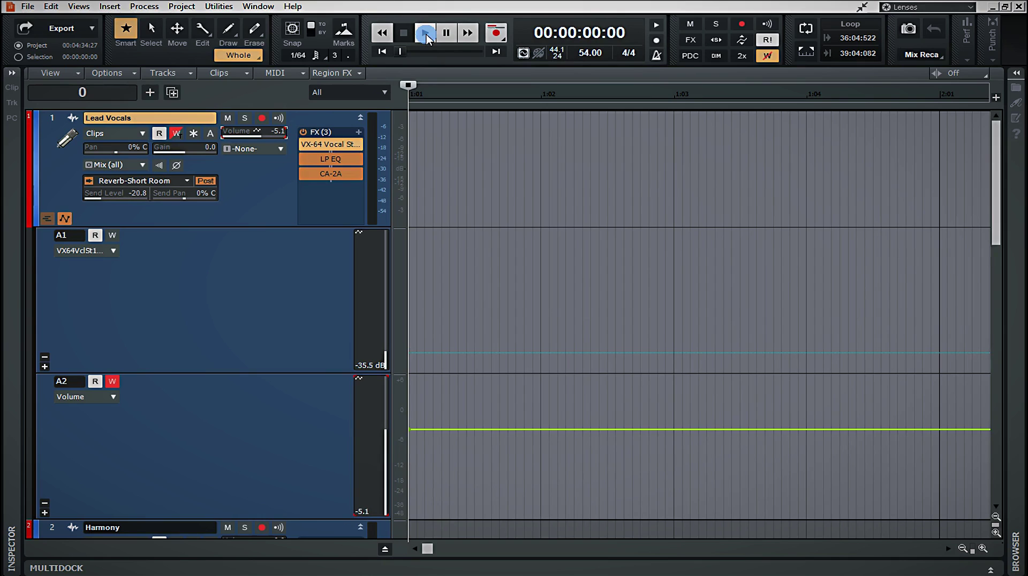
Step: Play and stop to record a rising, peaking, then dipping Lead Vocals volume curve on A2
click(427, 36)
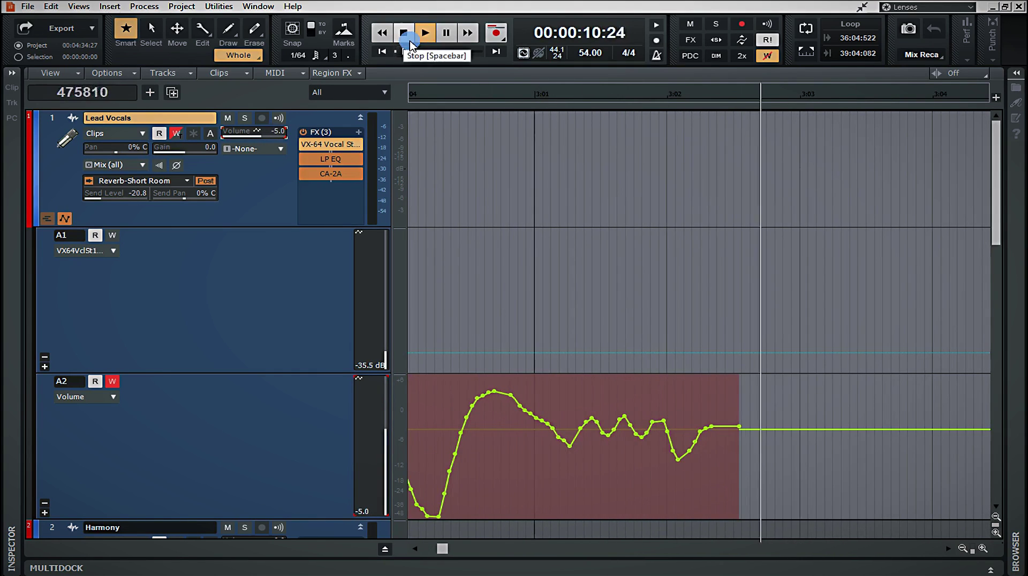
click(403, 33)
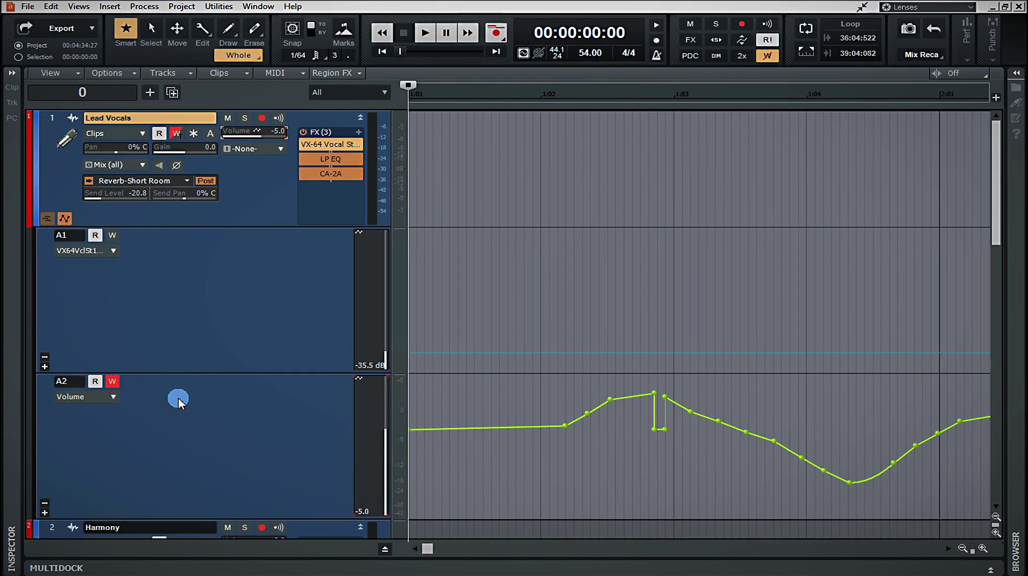
Step: Delete the A2 volume envelope, collapse the Lead Vocals automation lanes, and scroll down the track list
right_click(441, 430)
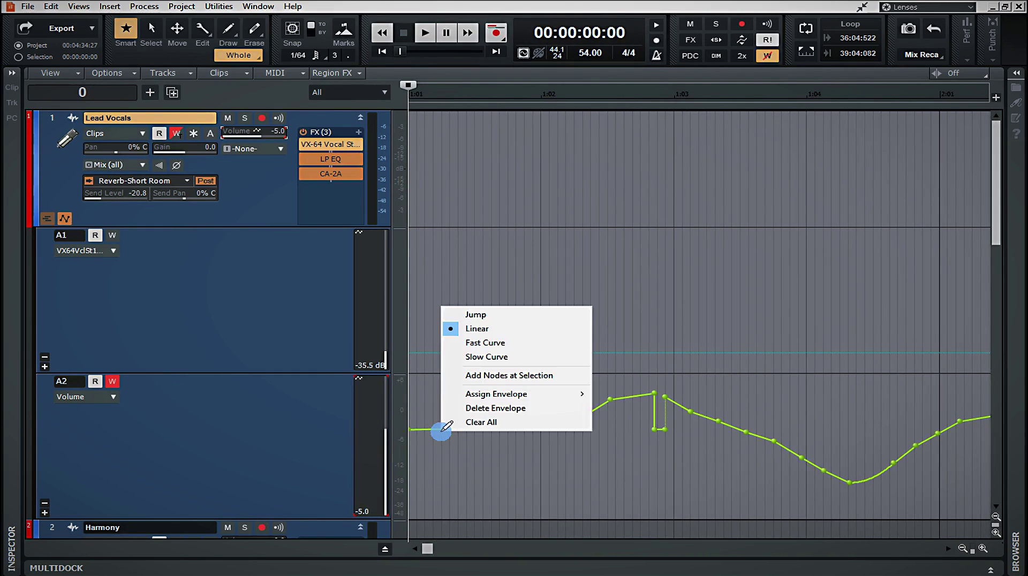
click(504, 408)
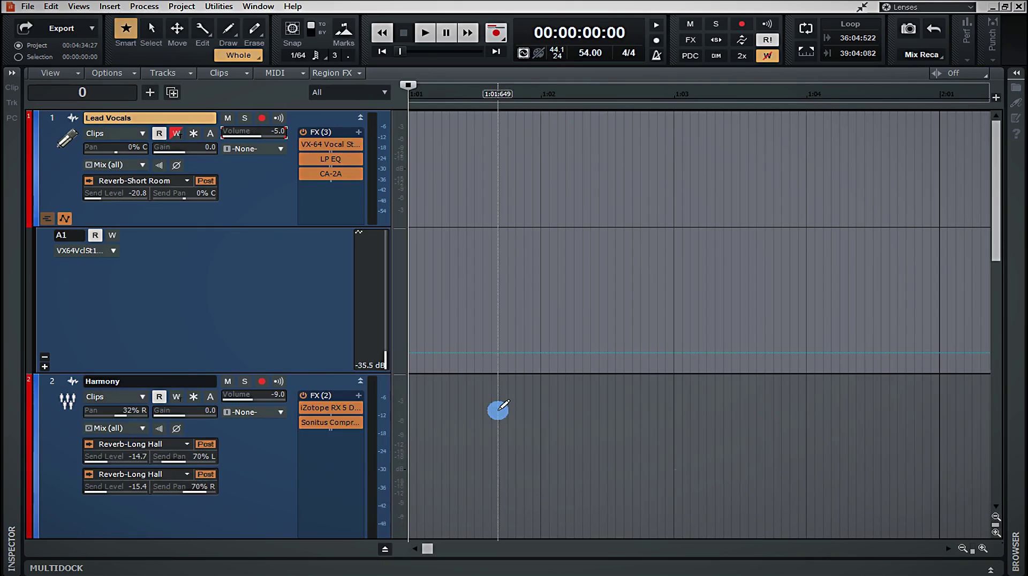
click(63, 218)
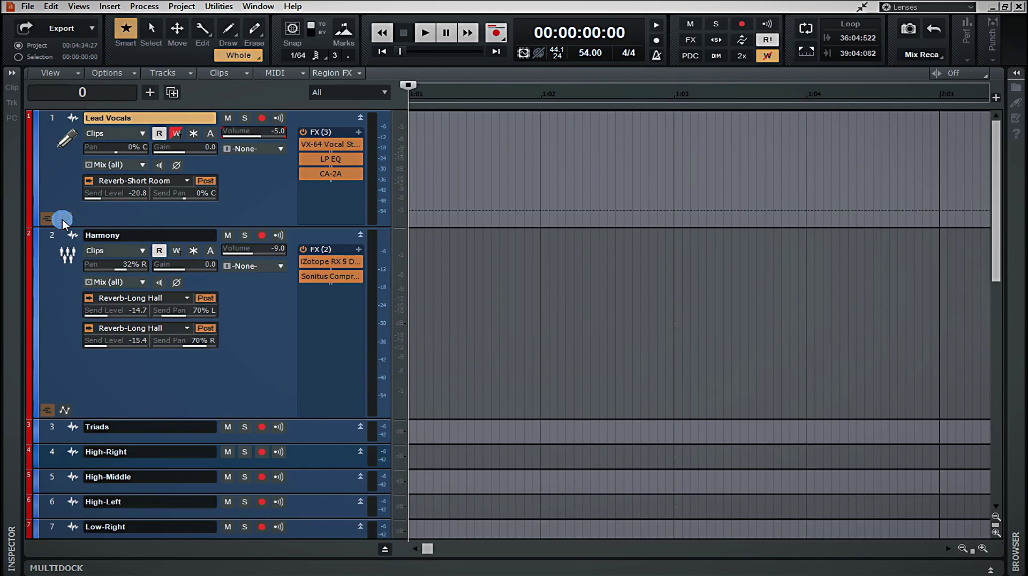
click(63, 219)
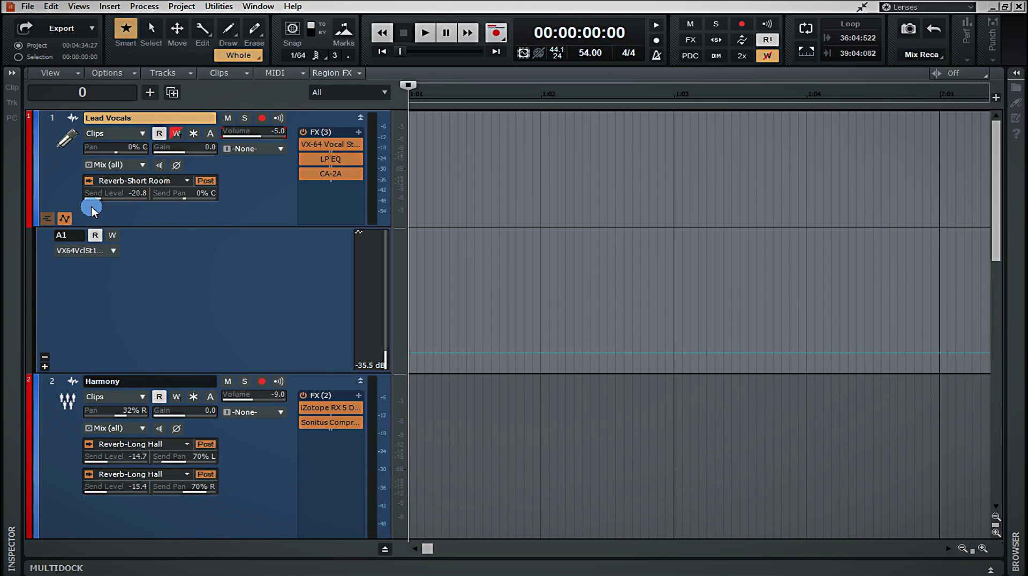
click(64, 217)
scroll(263, 376, down, 3)
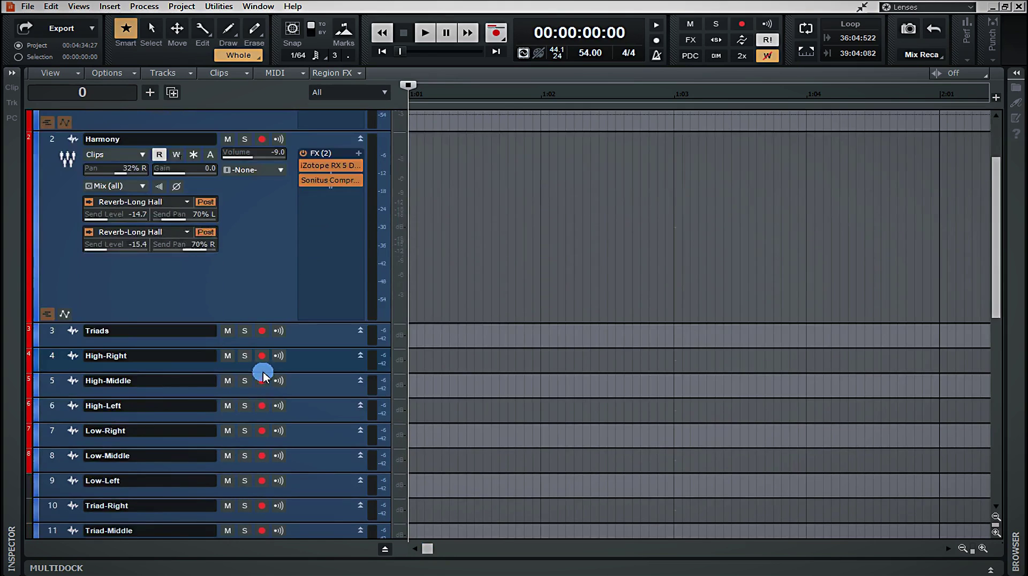
scroll(263, 376, down, 10)
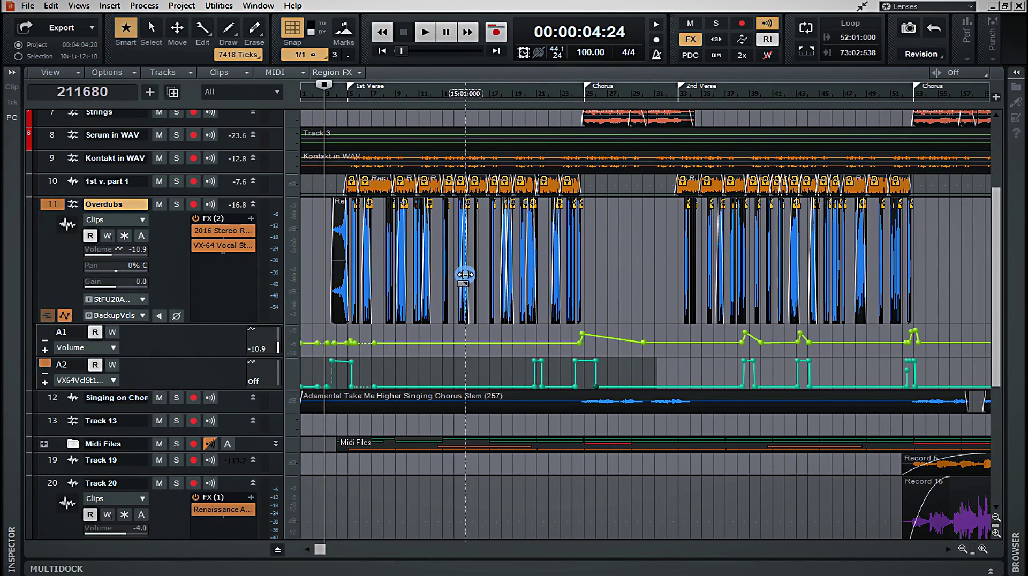
Step: Save the project, then play back and stop the Overdubs volume automation
key(ctrl+s)
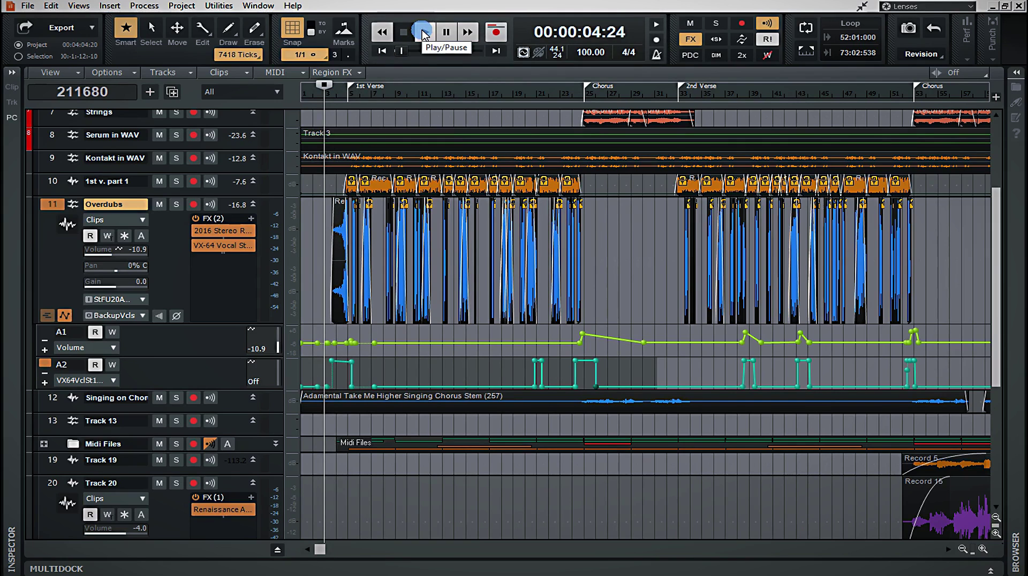
click(423, 33)
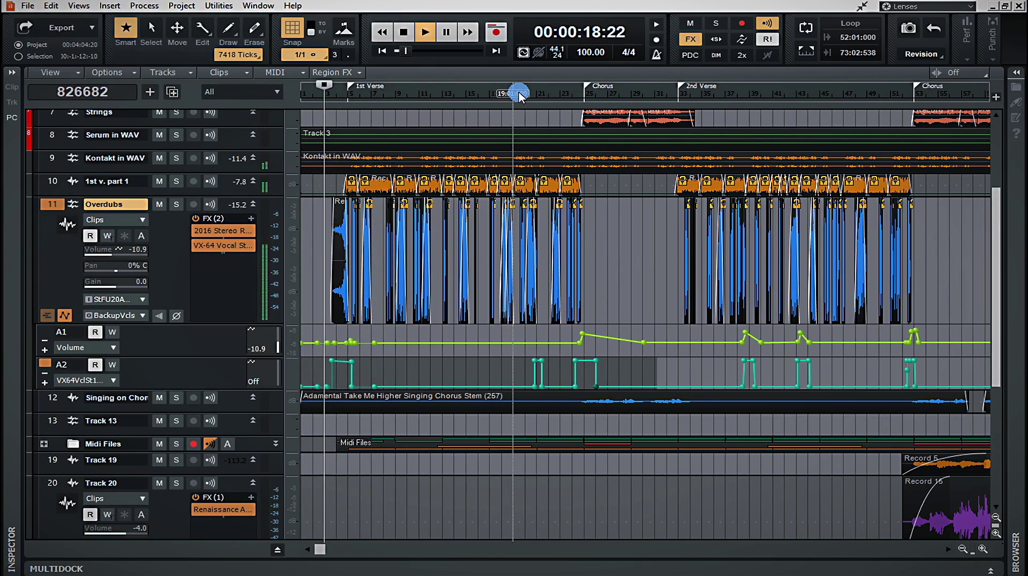
key(space)
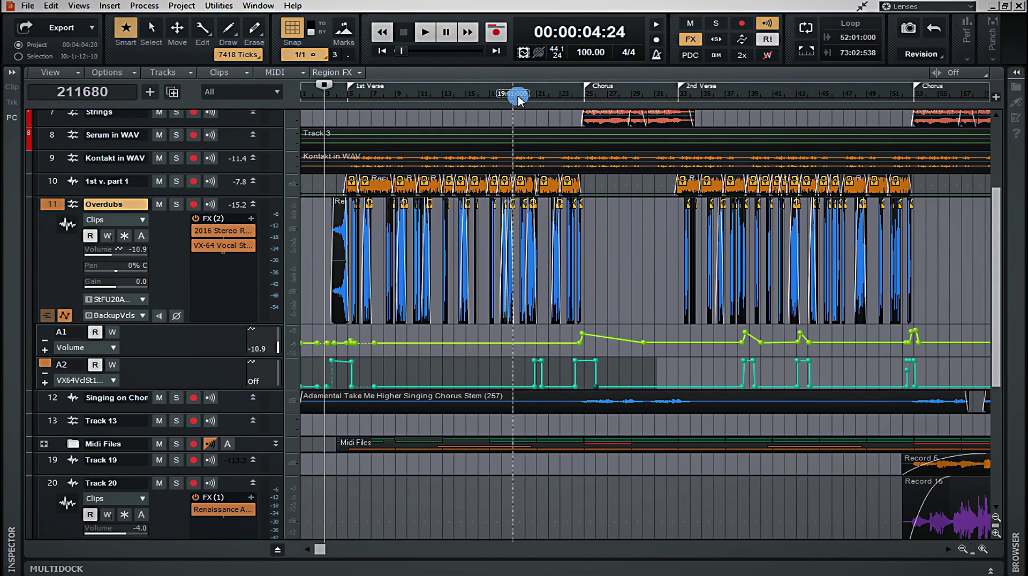
Step: Move the now time to bar 19 (00:00:43:06), play from there, then stop
click(517, 100)
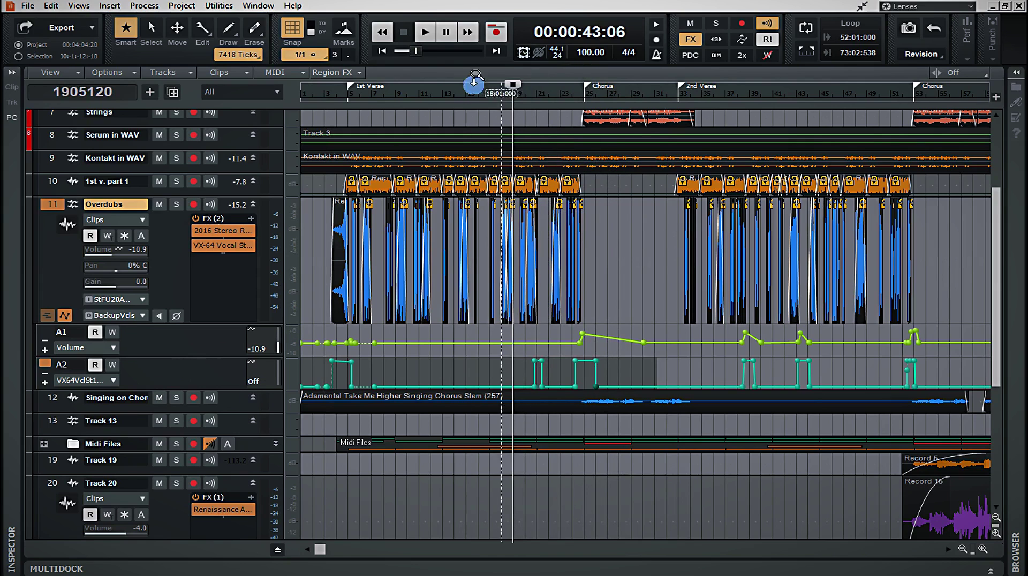
click(421, 33)
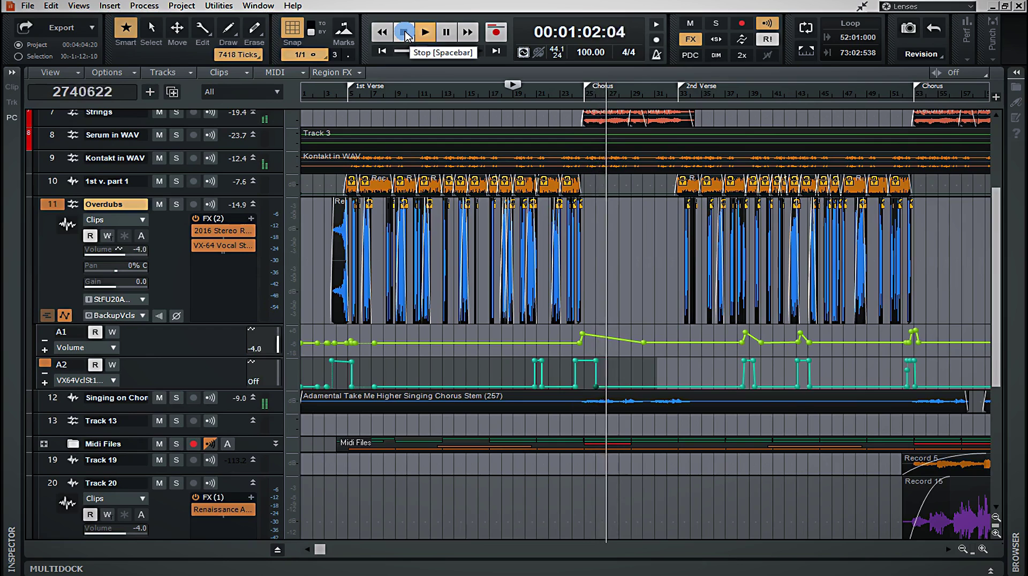
click(405, 35)
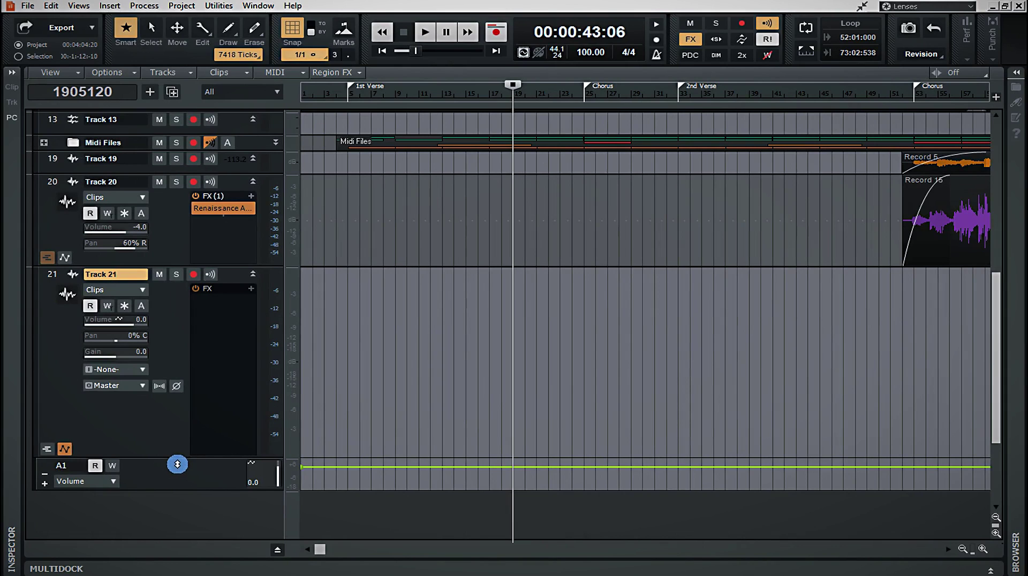
Step: Scroll to Track 21, save the project, and make its A1 Volume lane taller
scroll(182, 487, down, 3)
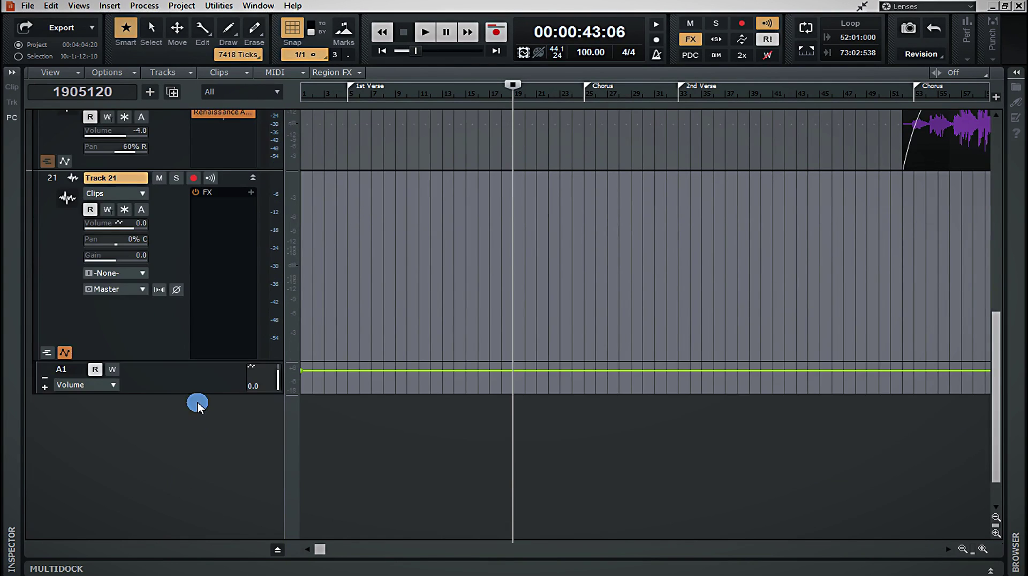
key(ctrl+s)
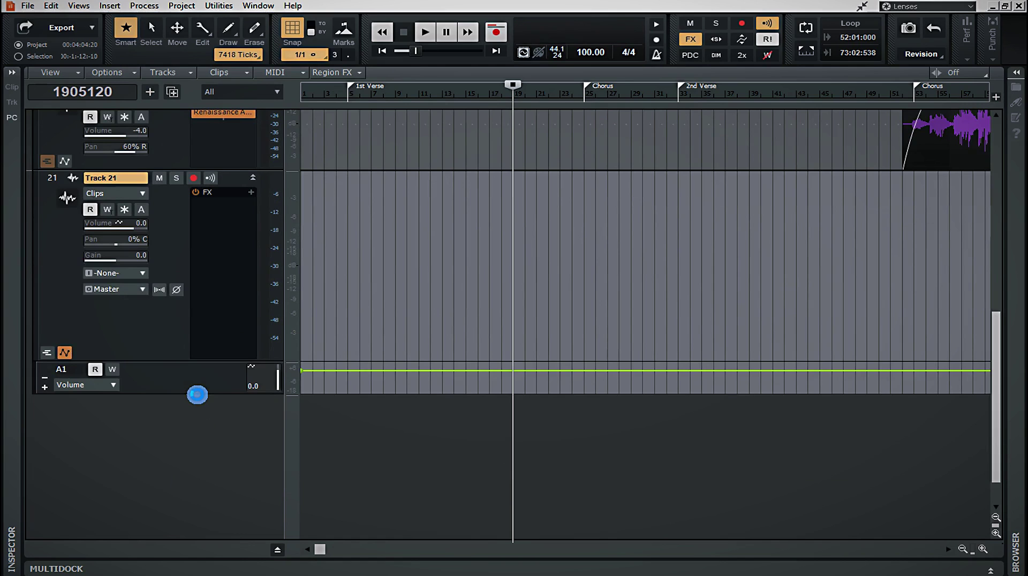
drag(197, 394, 215, 541)
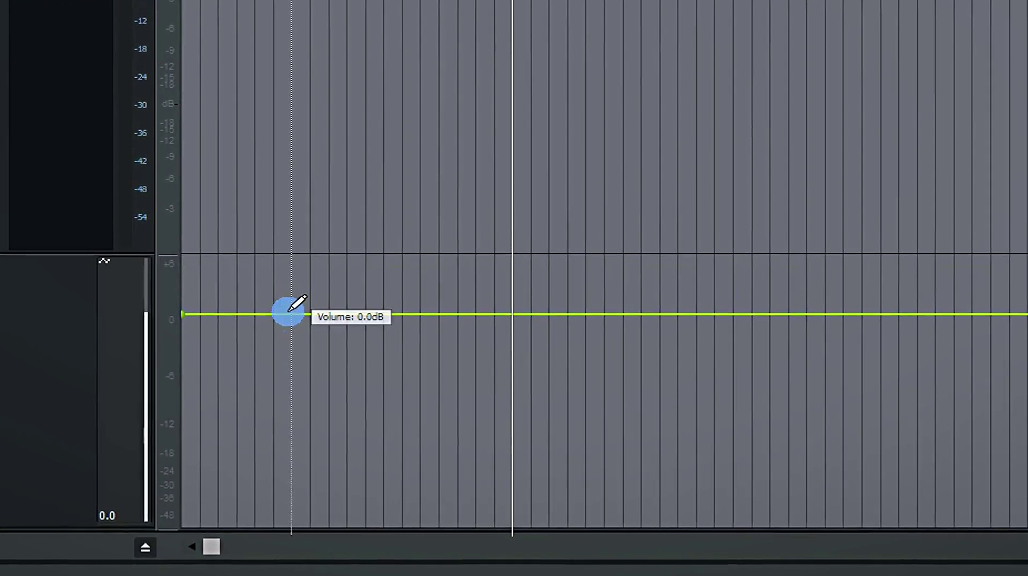
Step: Bring up the quick tool HUD over the lane and check which parameter the envelope tools edit
right_click(288, 313)
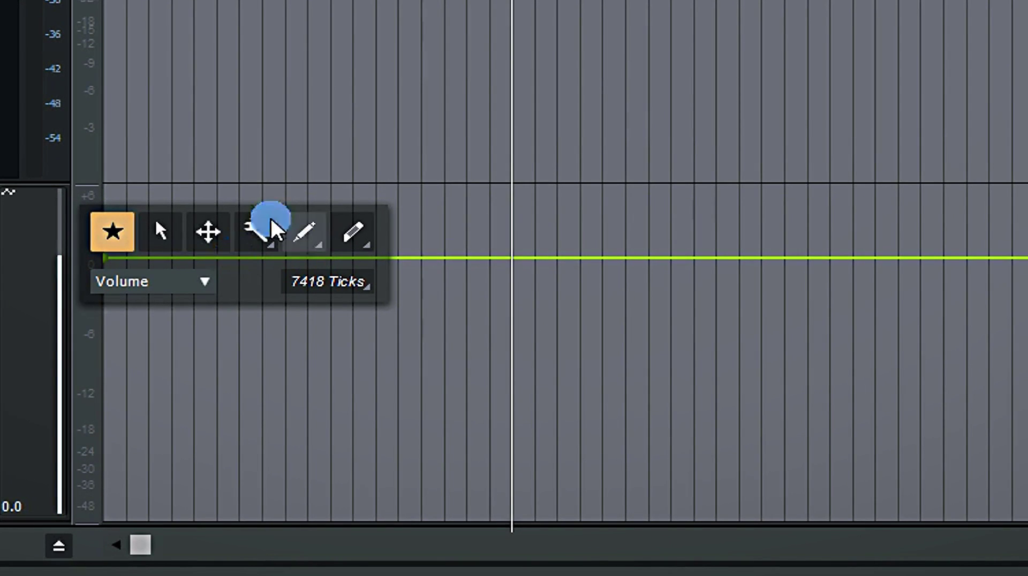
click(217, 277)
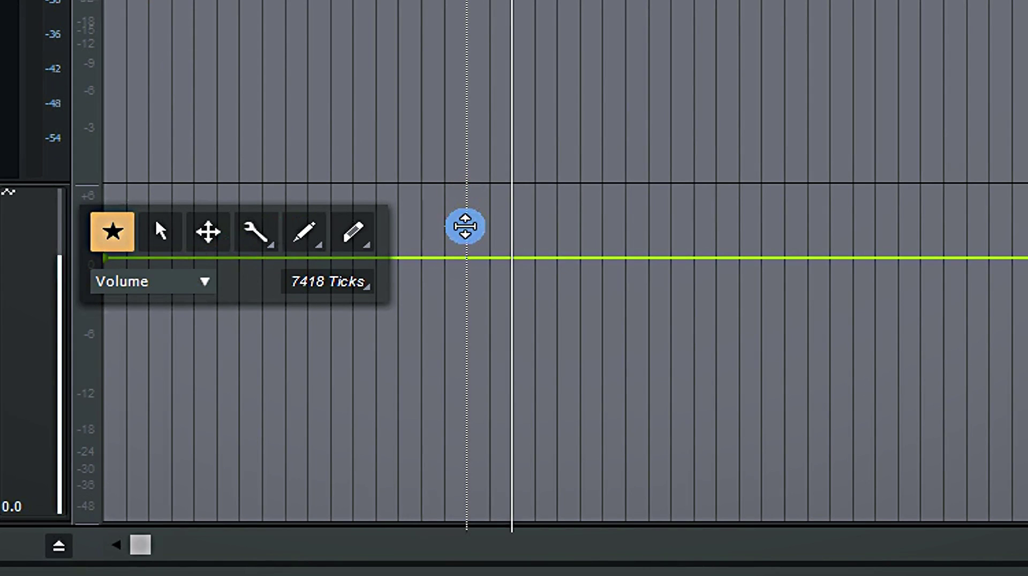
click(464, 226)
right_click(465, 226)
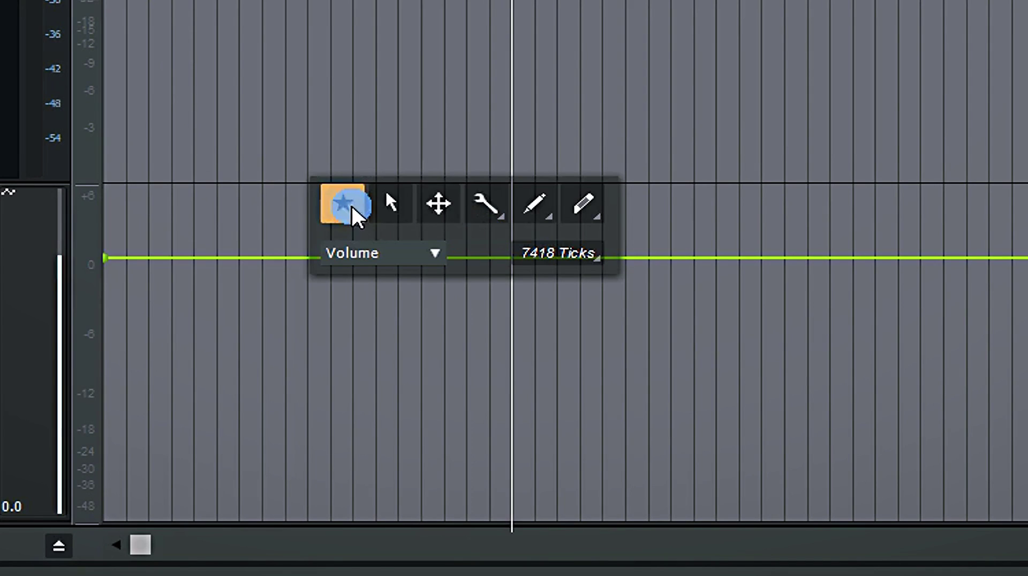
right_click(329, 225)
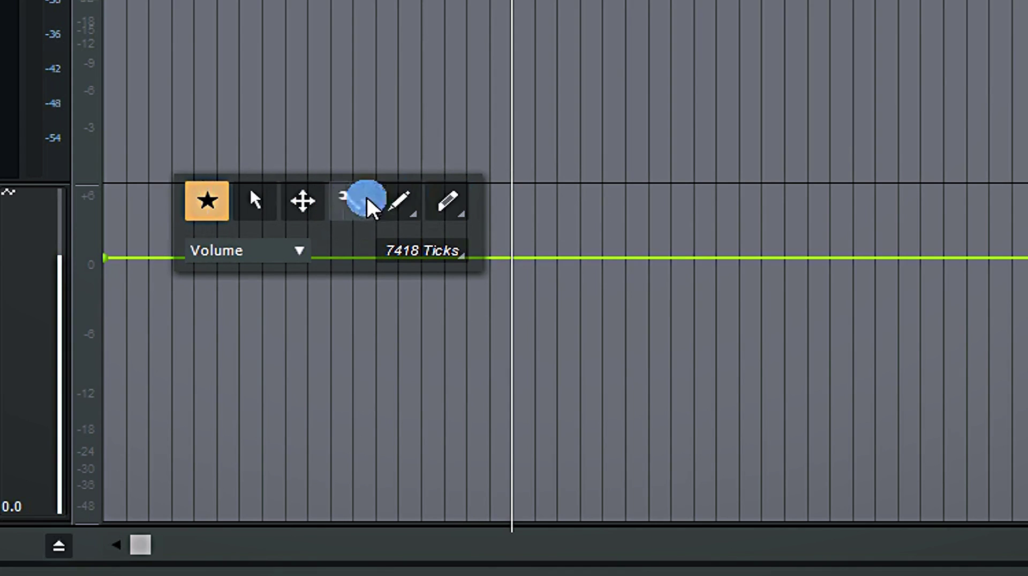
Step: Draw a wavy volume curve over Track 21's flat 0 dB line with the freehand tool
click(396, 202)
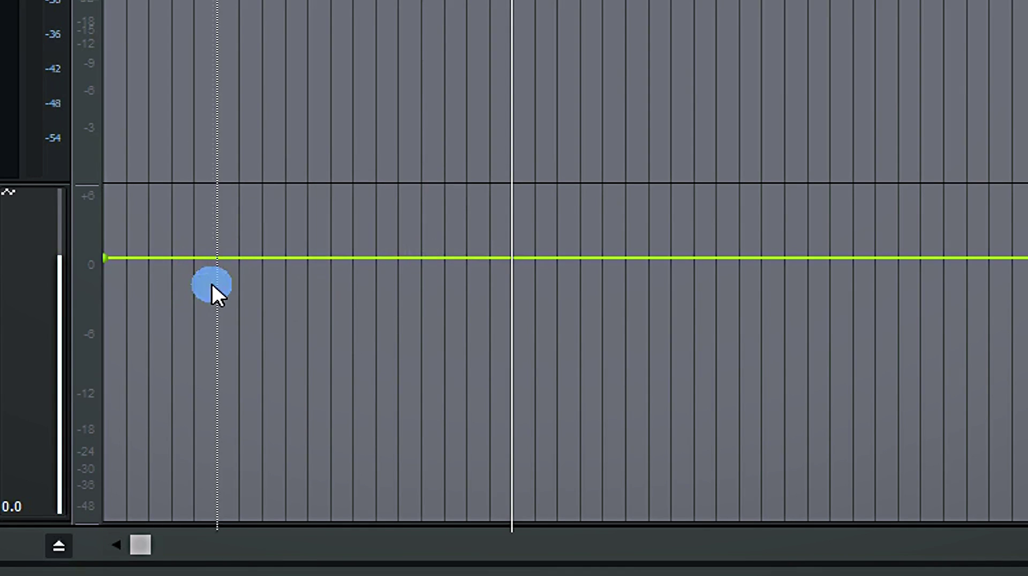
mouse_move(239, 245)
mouse_down()
mouse_move(295, 227)
mouse_move(328, 275)
mouse_move(379, 289)
mouse_up()
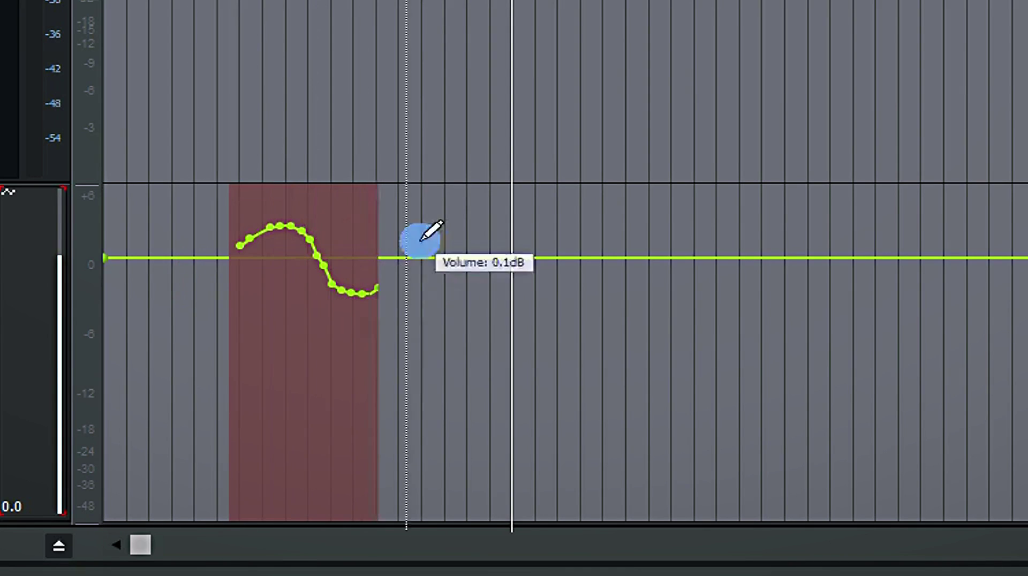
mouse_move(422, 240)
mouse_down()
mouse_move(493, 274)
mouse_move(667, 258)
mouse_up()
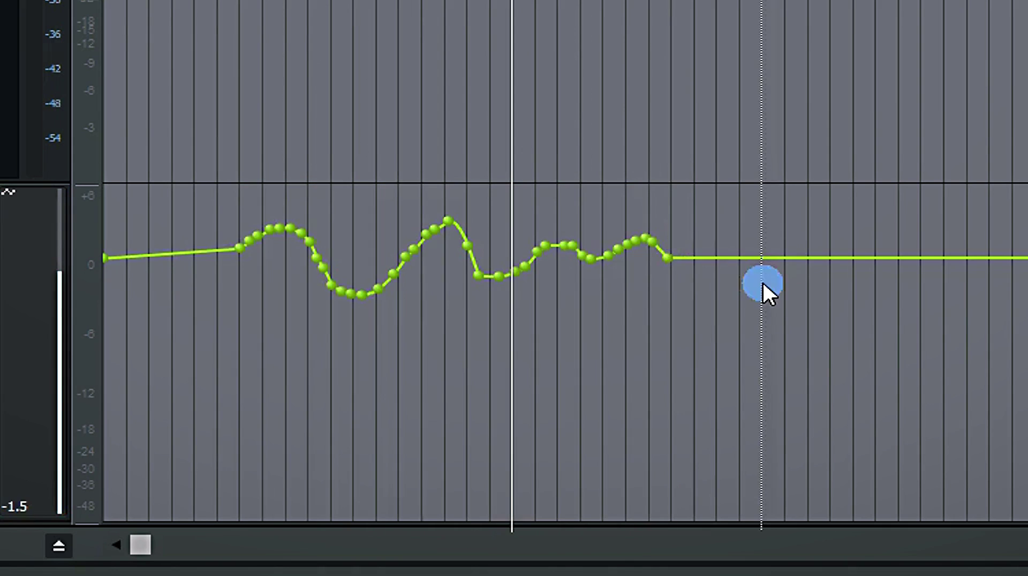
Step: Reshape the curve's nodes with the Edit tool, then select all of them and delete them
right_click(627, 266)
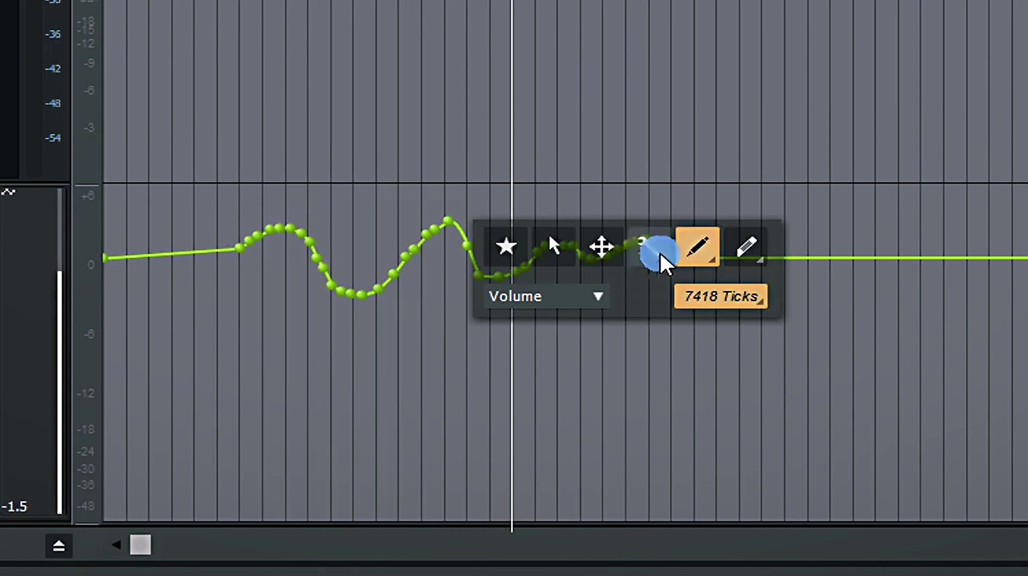
click(737, 241)
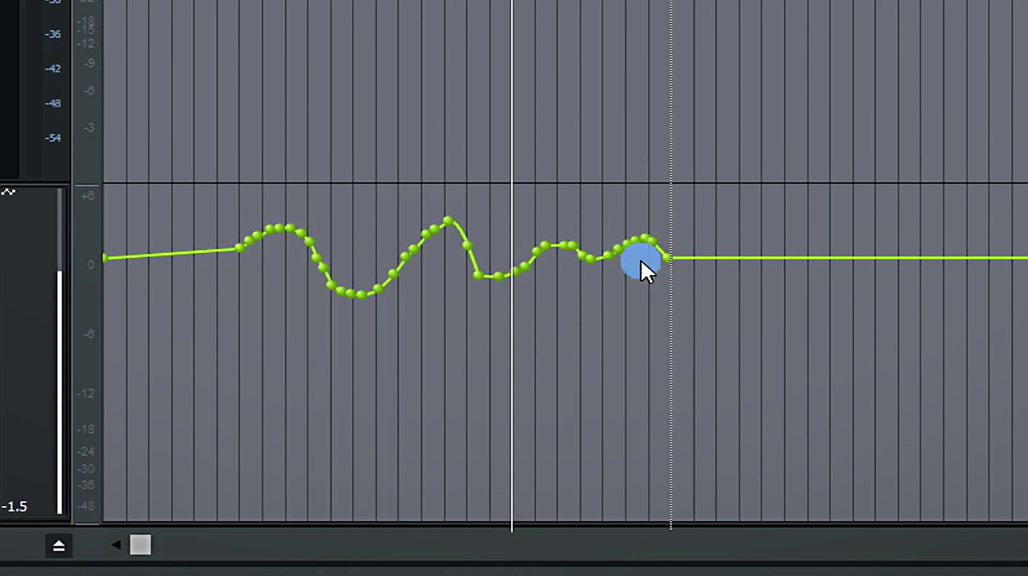
mouse_move(640, 258)
mouse_down()
mouse_move(634, 236)
mouse_move(591, 256)
mouse_move(541, 237)
mouse_move(535, 249)
mouse_up()
drag(447, 225, 421, 237)
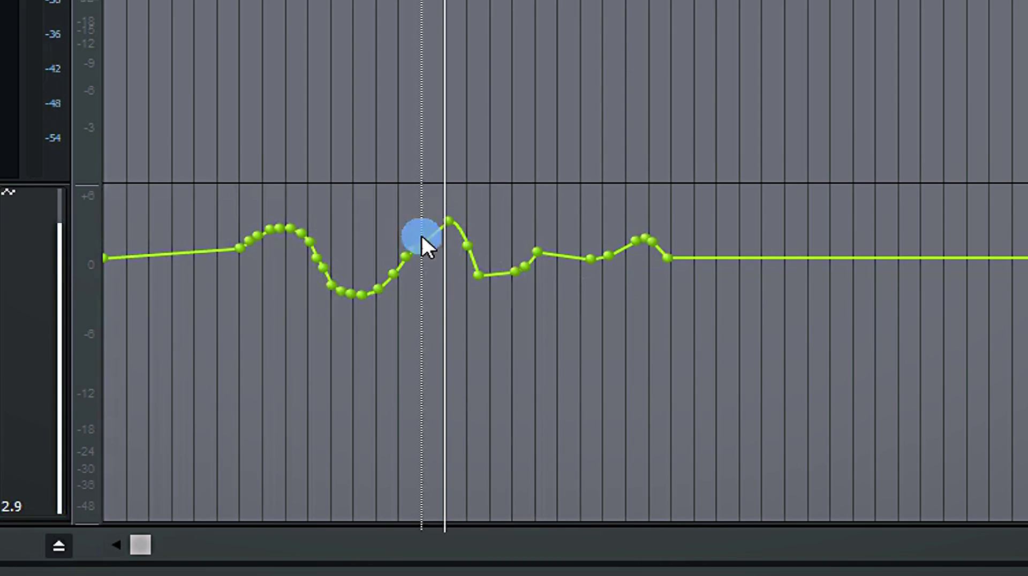
drag(329, 274, 310, 240)
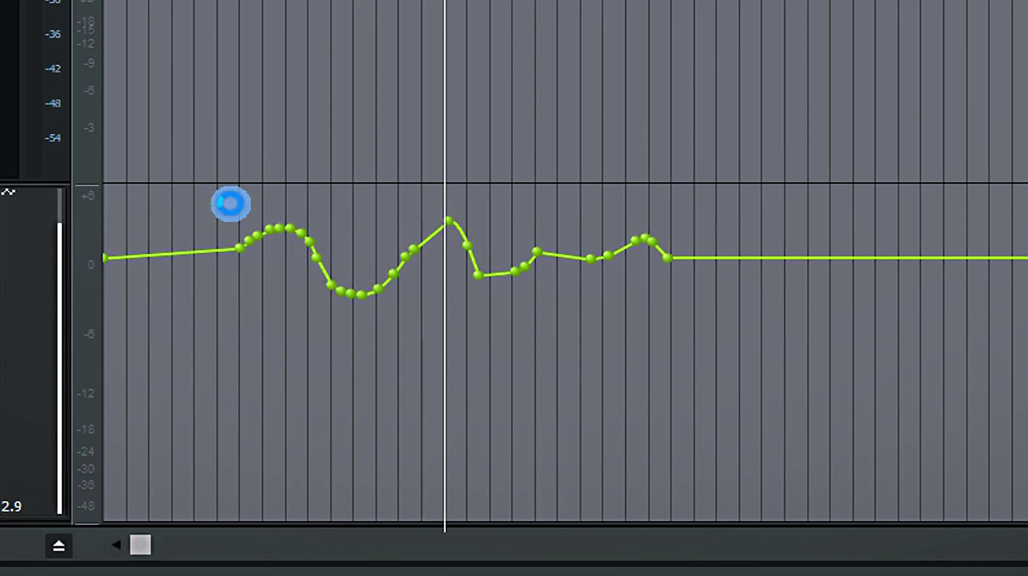
mouse_move(219, 198)
mouse_down()
mouse_move(287, 248)
mouse_move(520, 279)
mouse_move(679, 319)
mouse_up()
key(Delete)
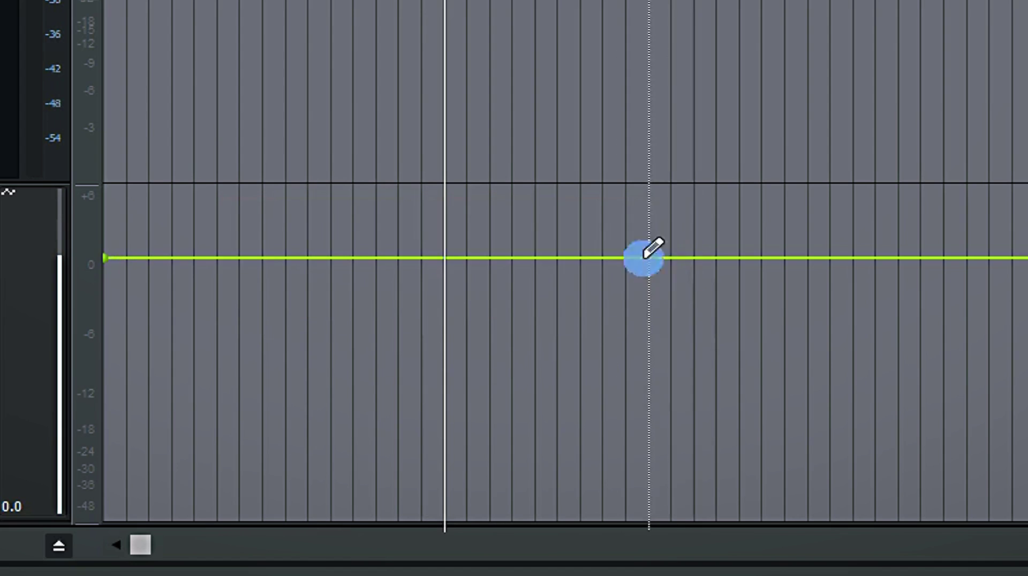
Step: Draw a new wavy envelope and adjust its points, pulling one down to about -6 dB
mouse_move(314, 262)
mouse_down()
mouse_move(583, 284)
mouse_move(898, 257)
mouse_move(860, 259)
mouse_up()
right_click(863, 252)
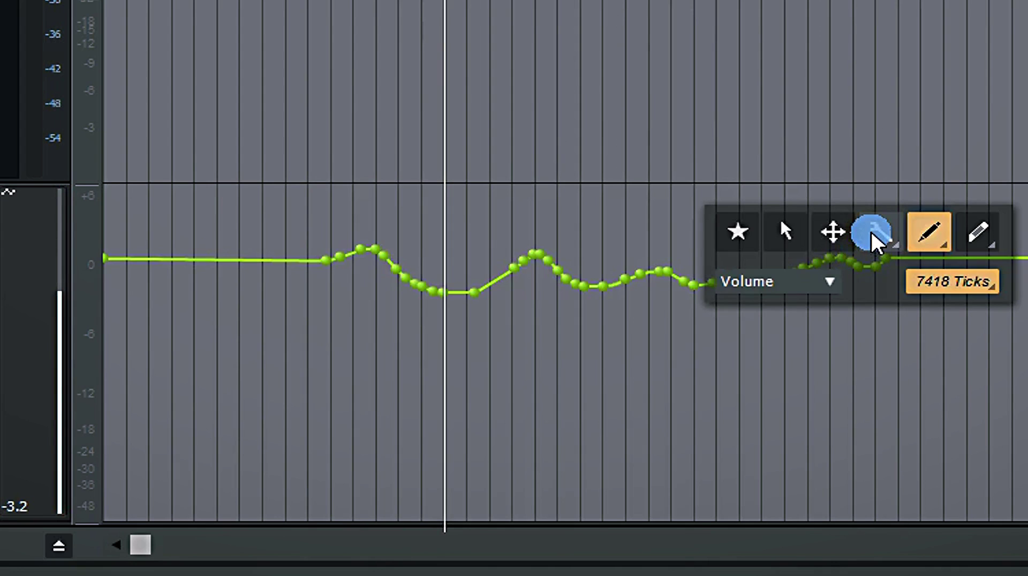
click(871, 236)
drag(567, 280, 583, 248)
drag(642, 273, 676, 321)
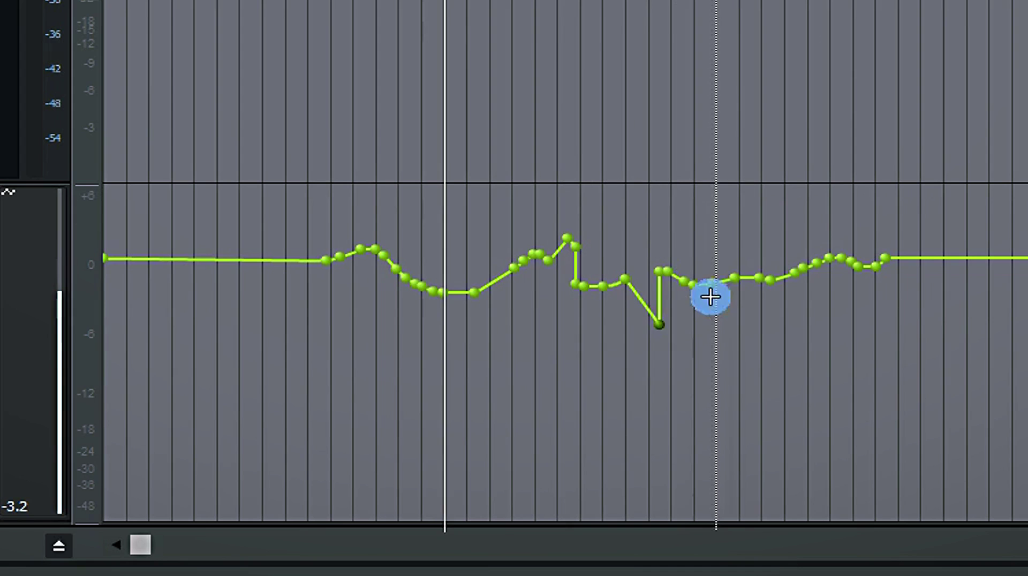
drag(715, 278, 759, 241)
Step: Select a time range near the middle, raise that envelope section, then clear the selection
drag(830, 289, 689, 235)
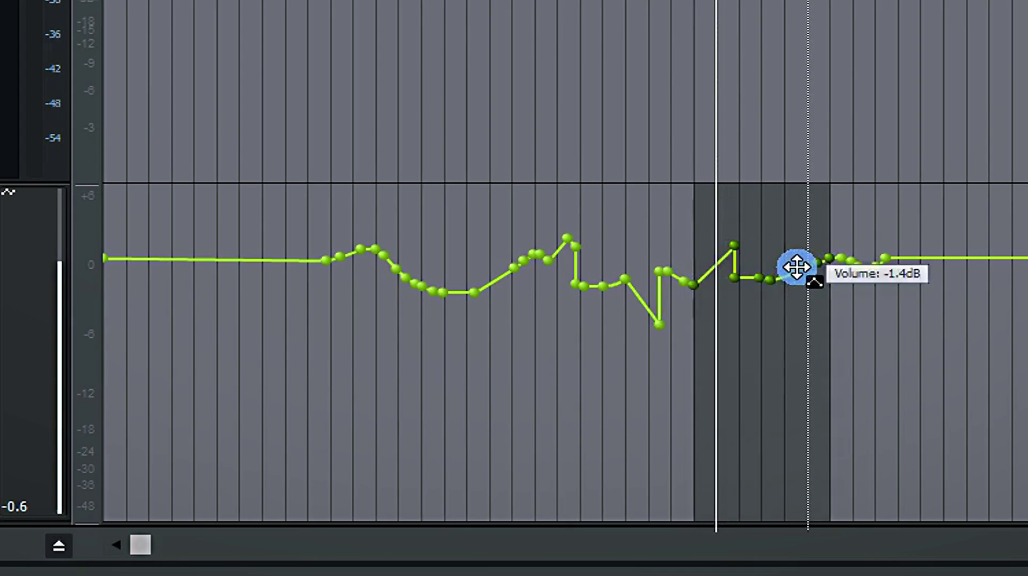
mouse_move(796, 268)
mouse_down()
mouse_move(794, 222)
mouse_move(796, 340)
mouse_move(801, 289)
mouse_move(805, 310)
mouse_move(798, 257)
mouse_up()
right_click(875, 327)
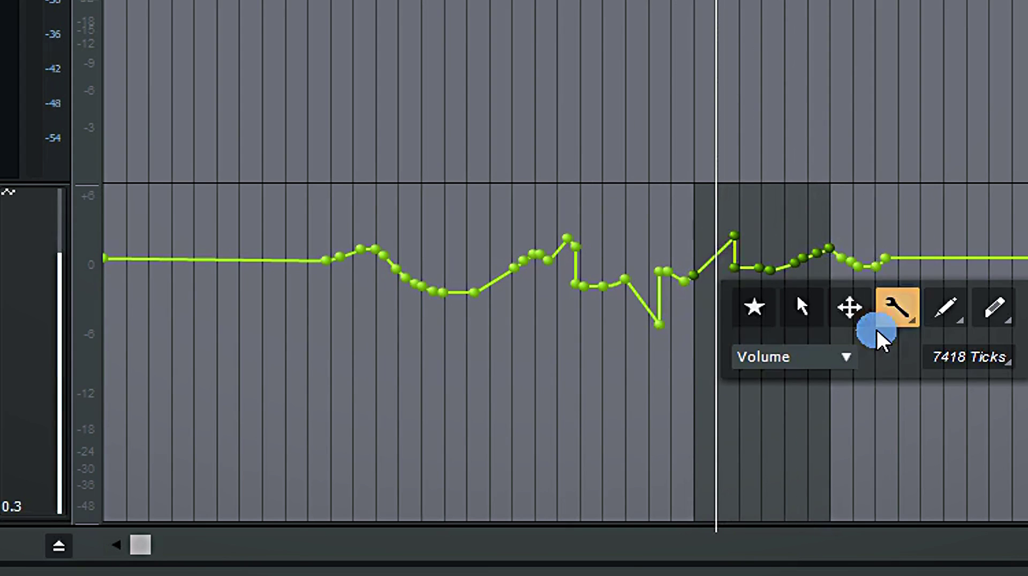
click(756, 309)
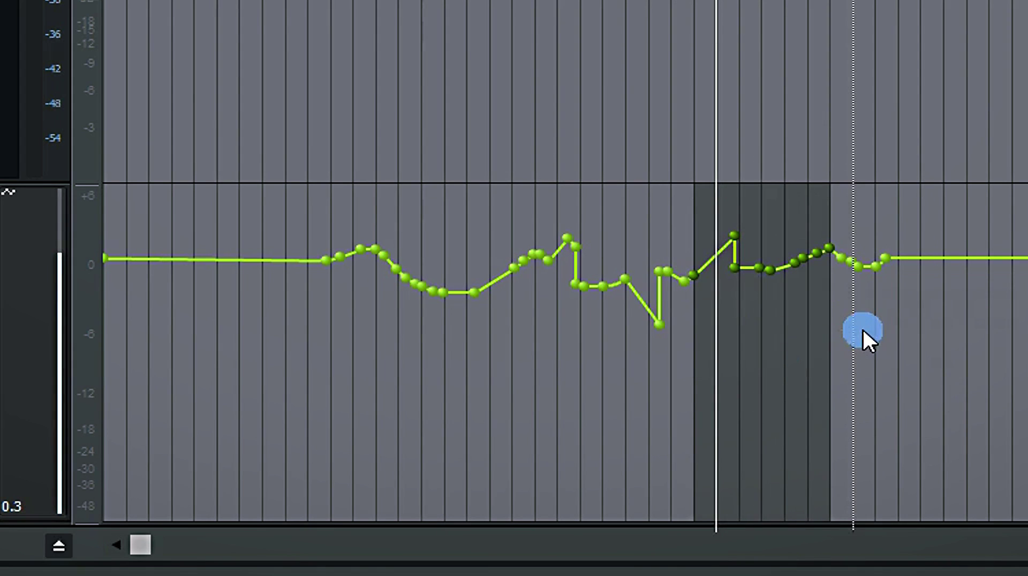
click(632, 358)
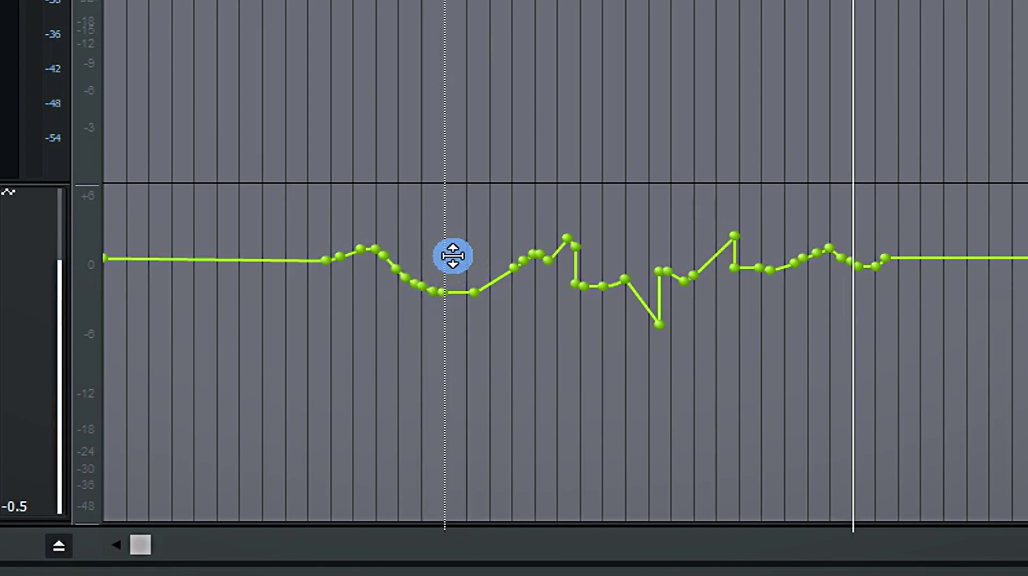
Step: Shift the whole volume envelope with the Edit tool, then select and move a left section
drag(462, 239, 514, 273)
click(650, 305)
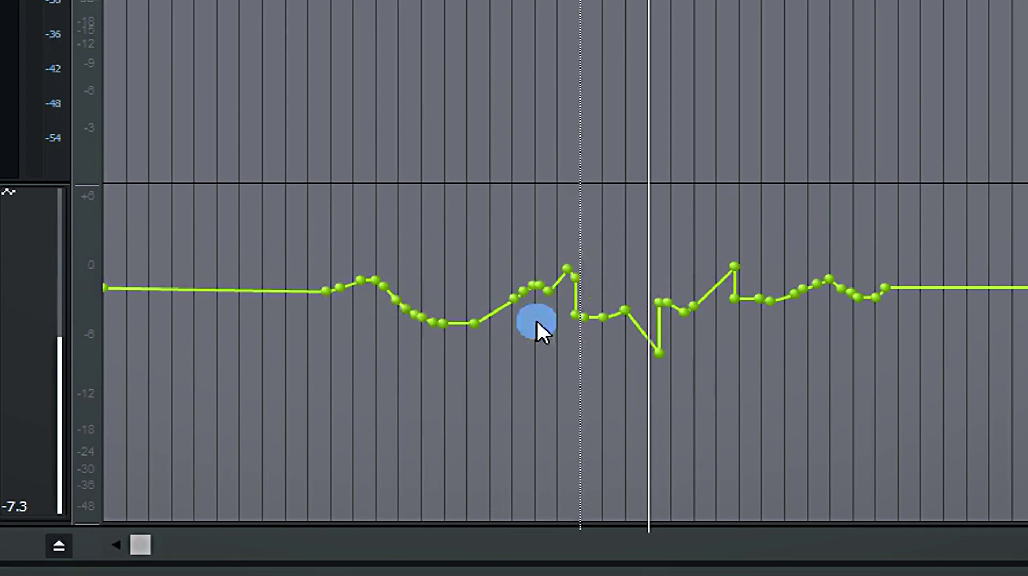
drag(291, 325, 498, 353)
drag(406, 267, 429, 284)
Step: Lower the whole envelope about 6 dB, then raise it about 1.5 dB
click(606, 230)
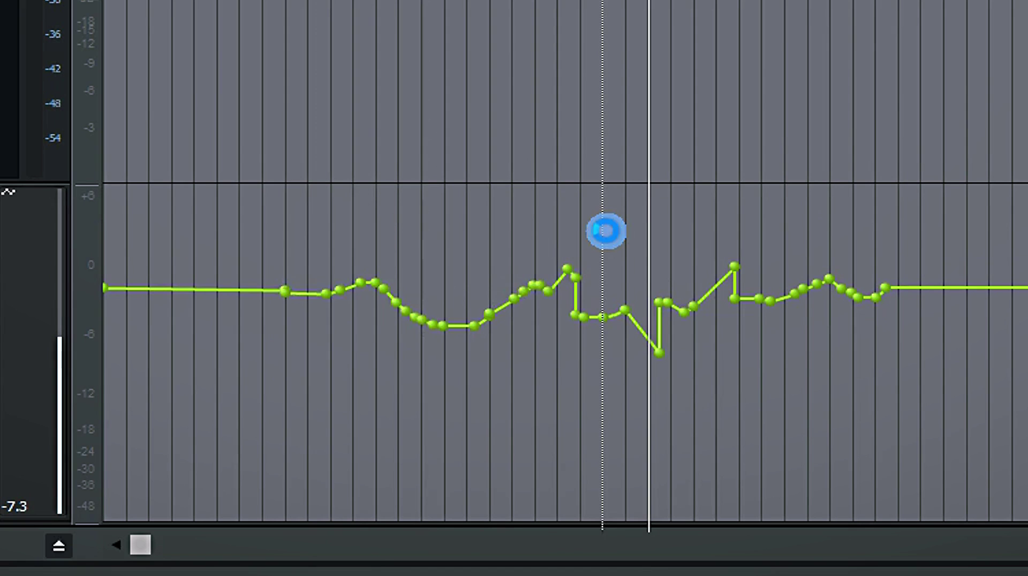
drag(605, 231, 626, 239)
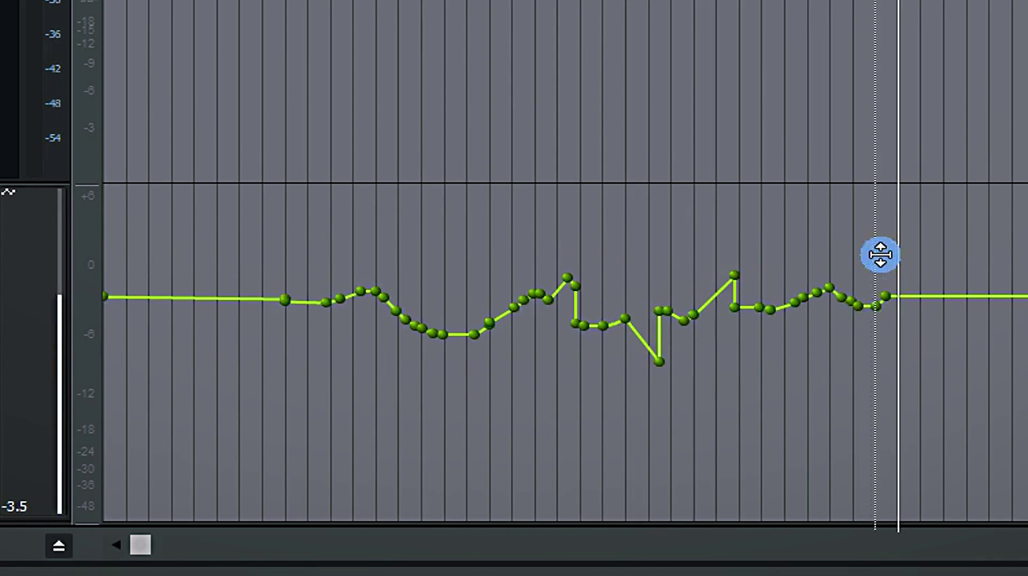
drag(880, 255, 827, 273)
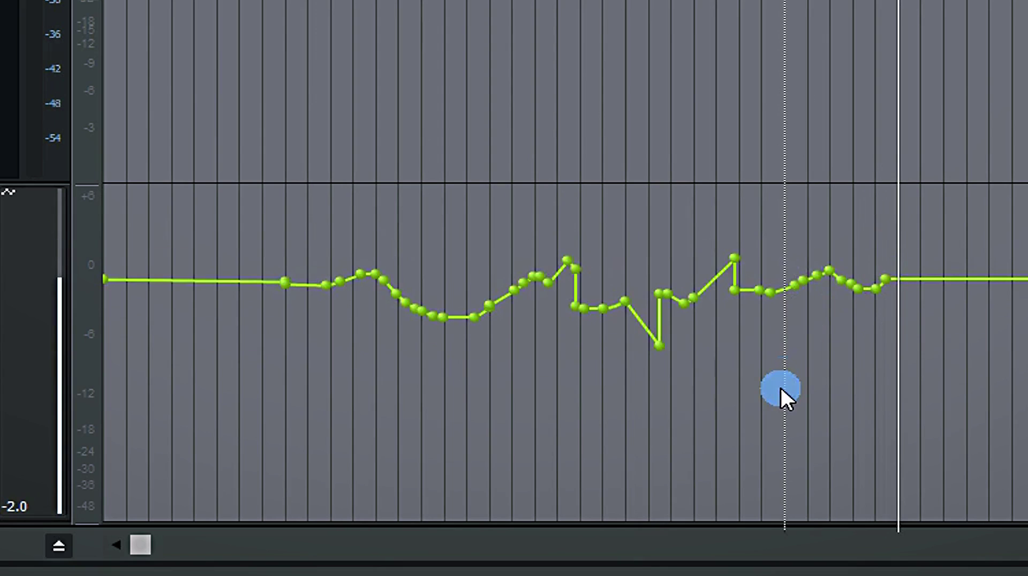
Step: Delete the deepest dip node, near -12 dB, from the envelope
drag(658, 345, 640, 388)
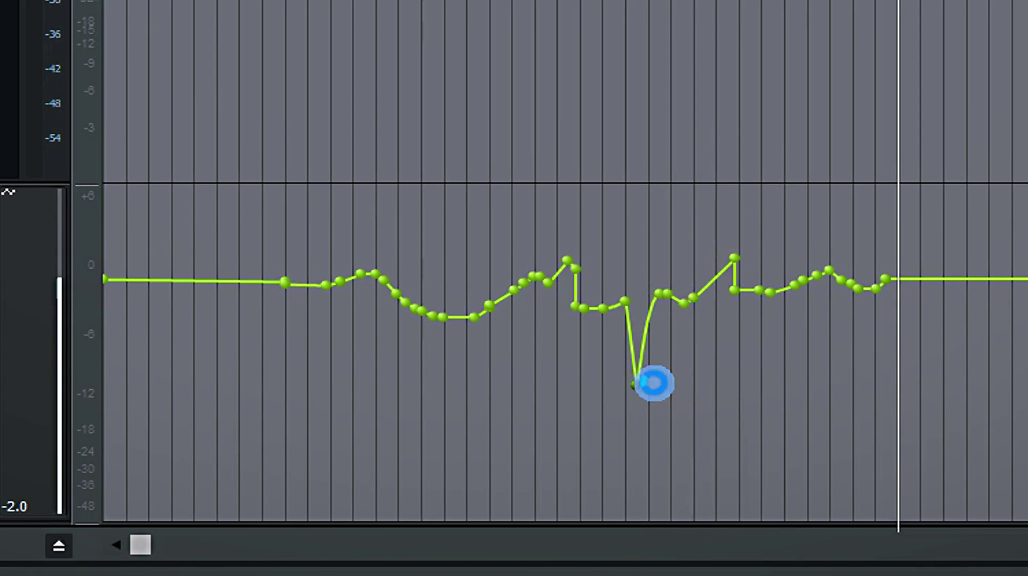
key(Delete)
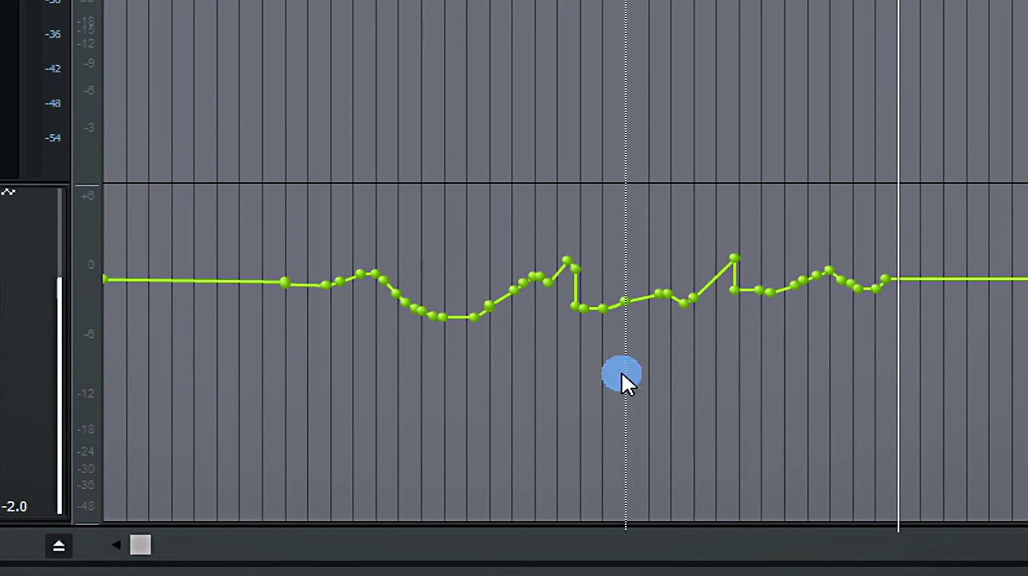
right_click(593, 308)
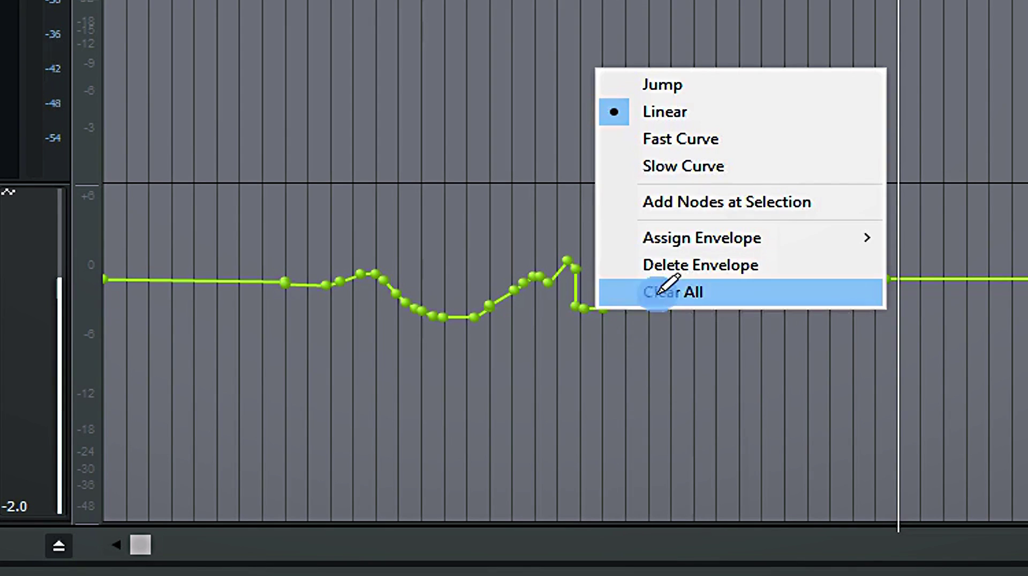
Step: Give the envelope node a Fast Curve shape, then browse the Assign Envelope plugin submenus
click(715, 141)
click(731, 359)
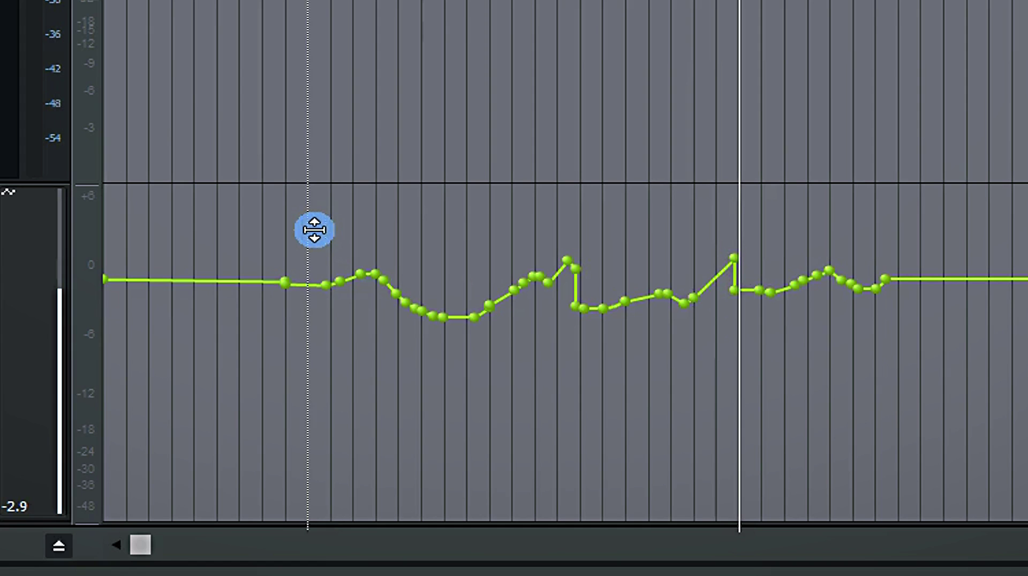
right_click(919, 272)
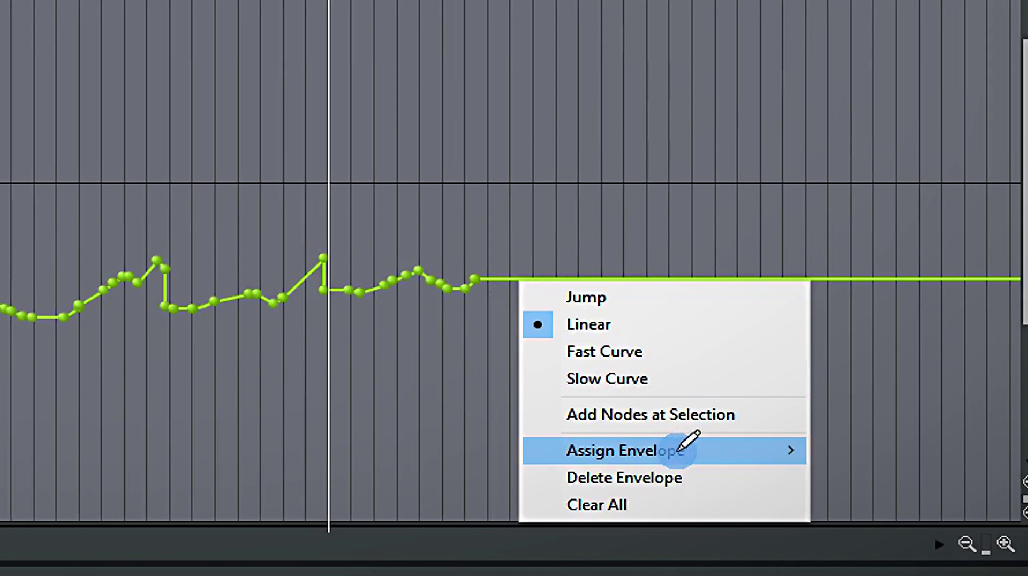
mouse_move(680, 450)
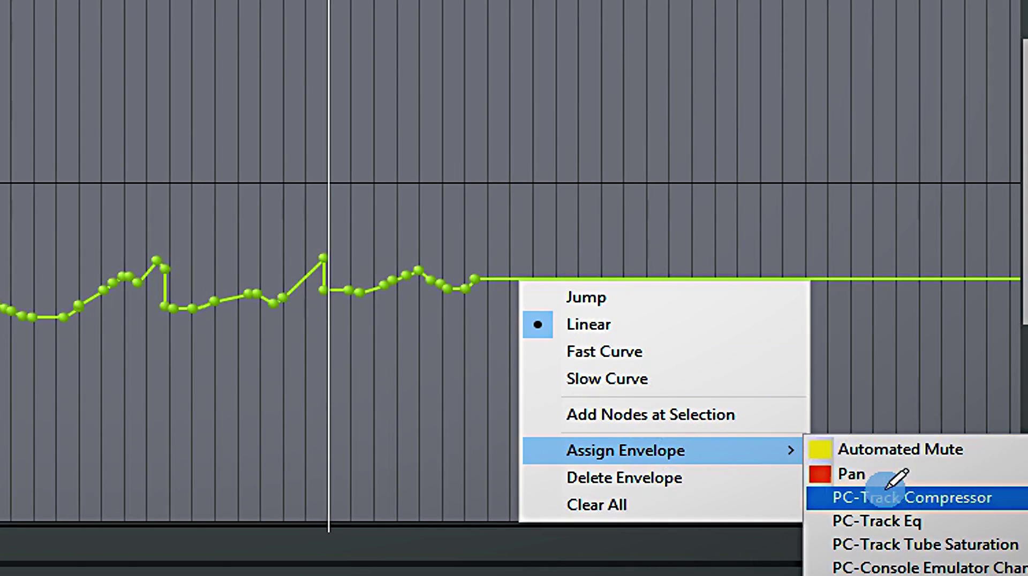
mouse_move(887, 488)
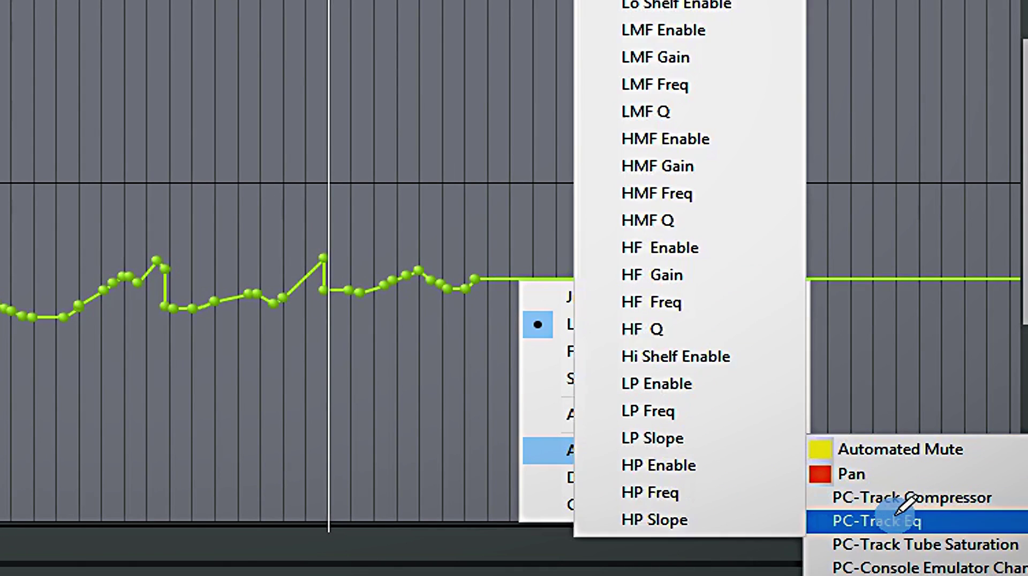
mouse_move(906, 541)
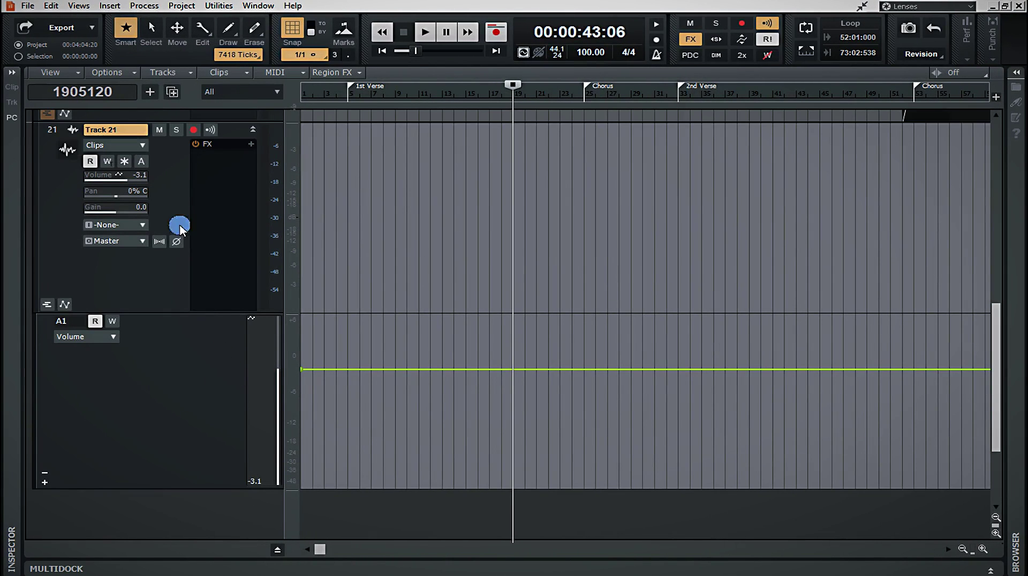
key(Down)
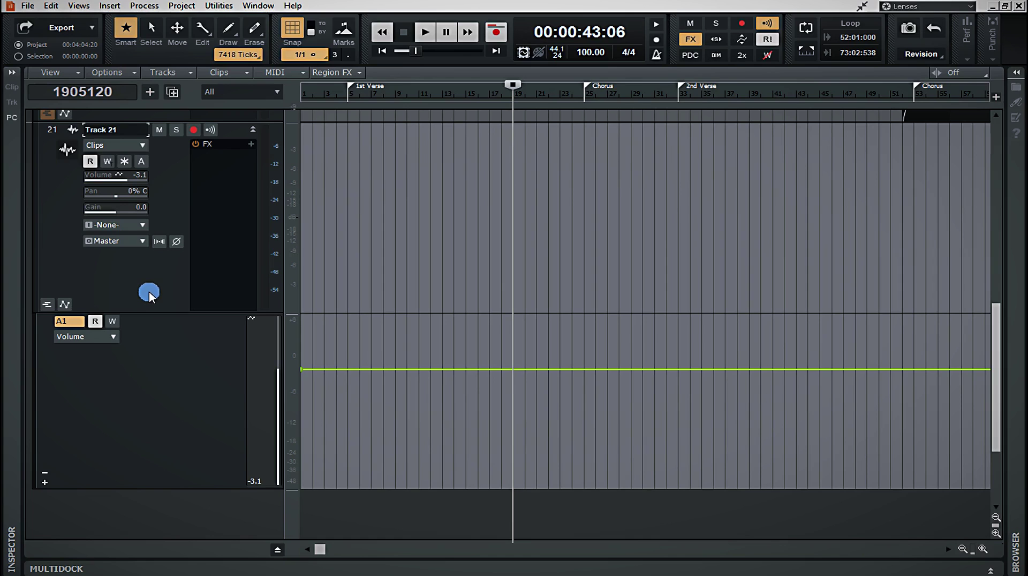
click(114, 337)
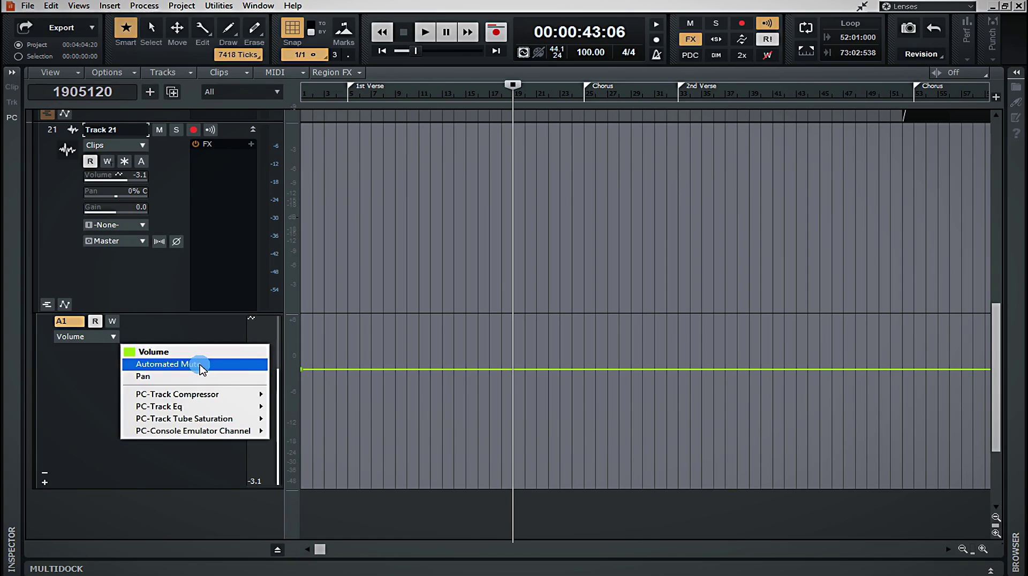
click(185, 383)
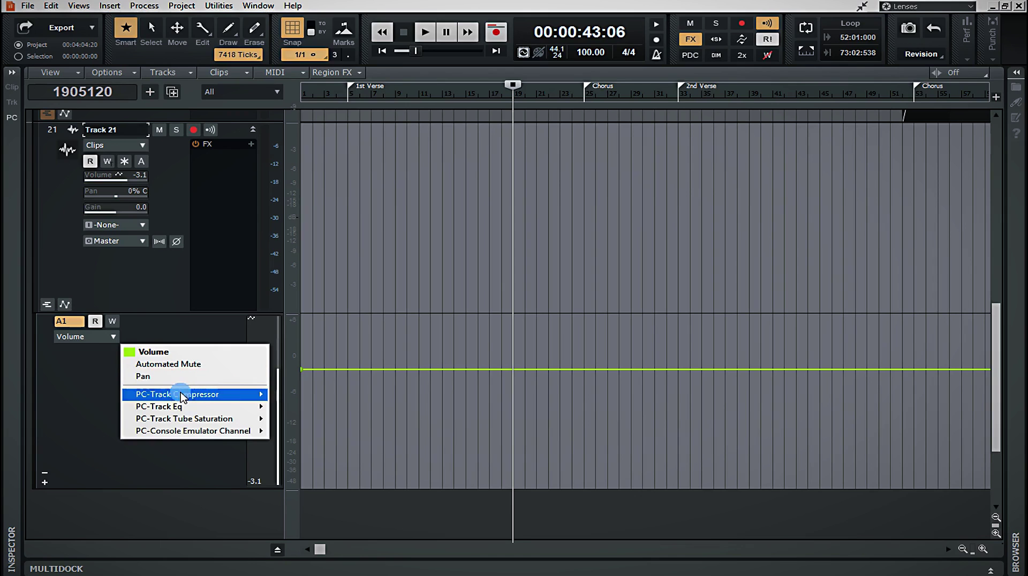
mouse_move(155, 395)
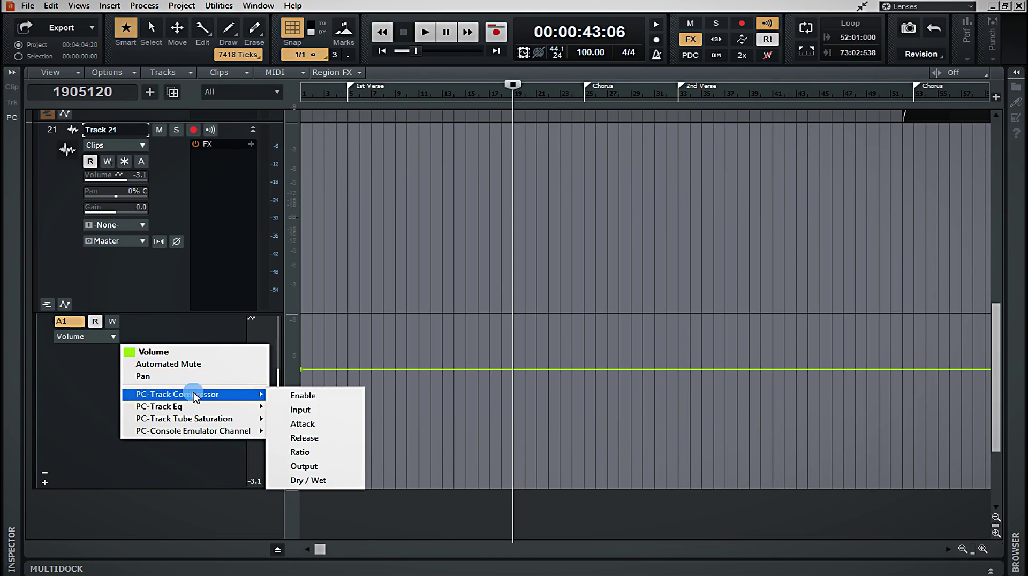
mouse_move(157, 414)
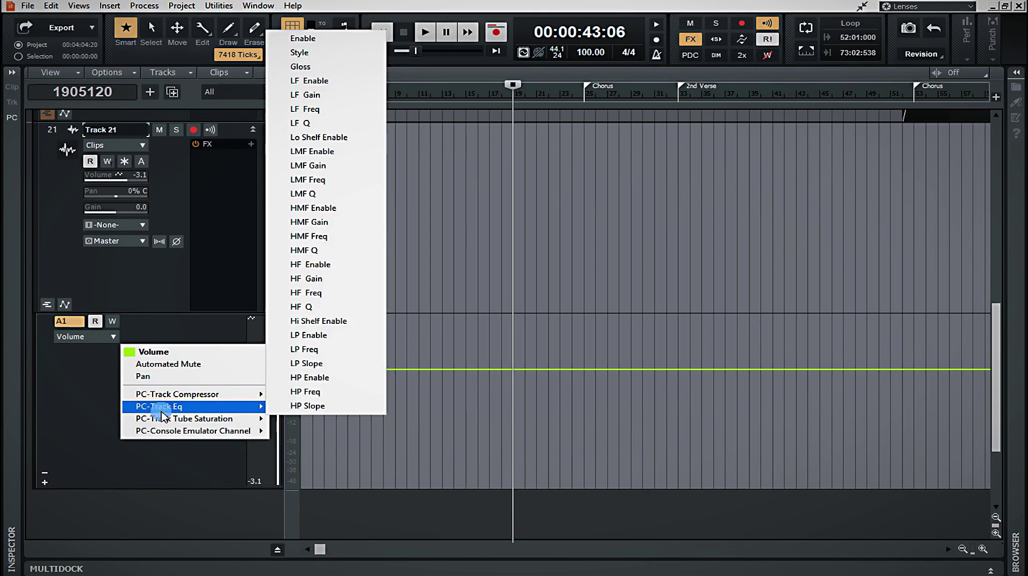
mouse_move(172, 434)
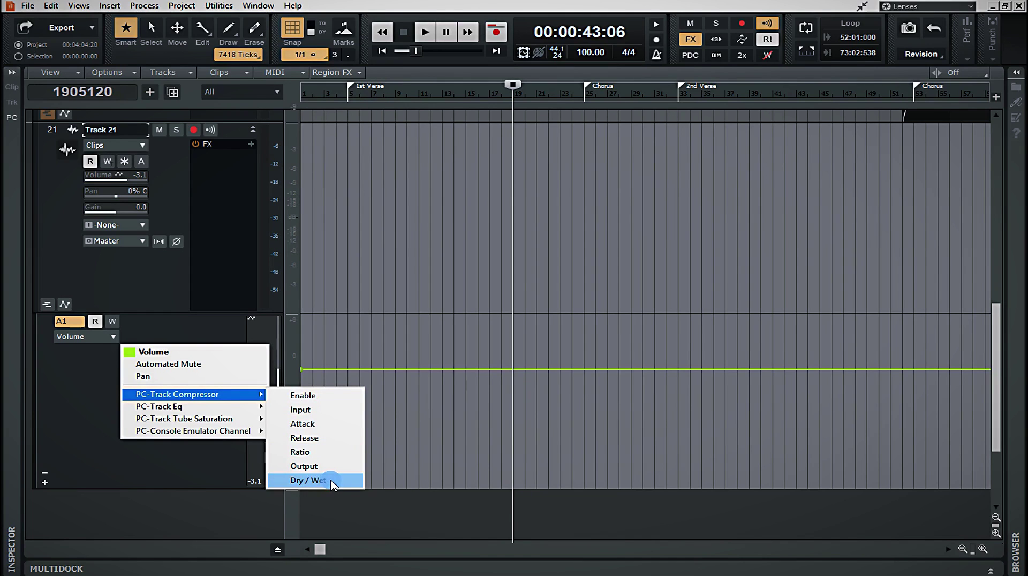
click(108, 379)
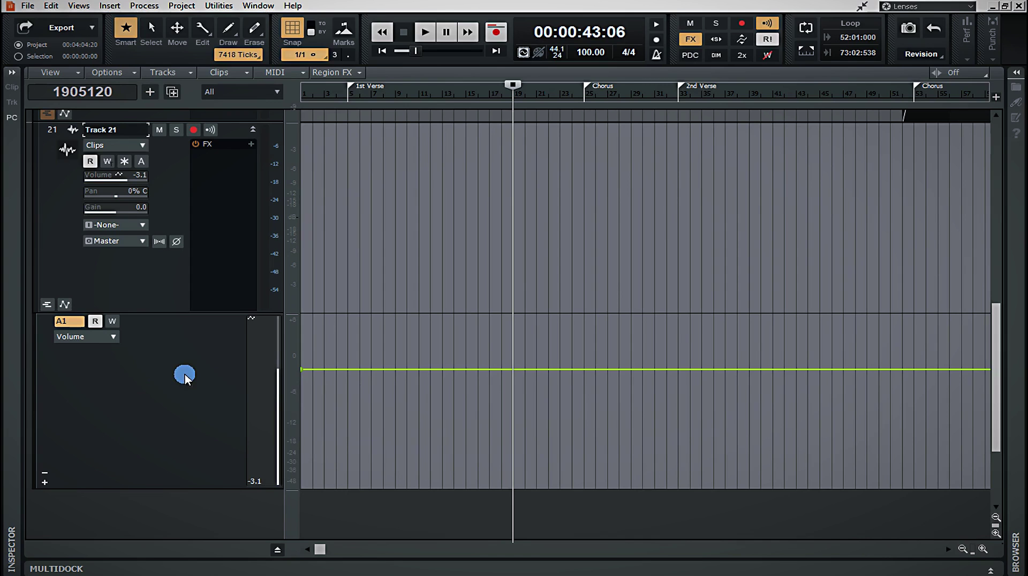
Step: Add a Backup Vocals send to Track 21 and list lane A1's parameters, including send level and pan
right_click(131, 265)
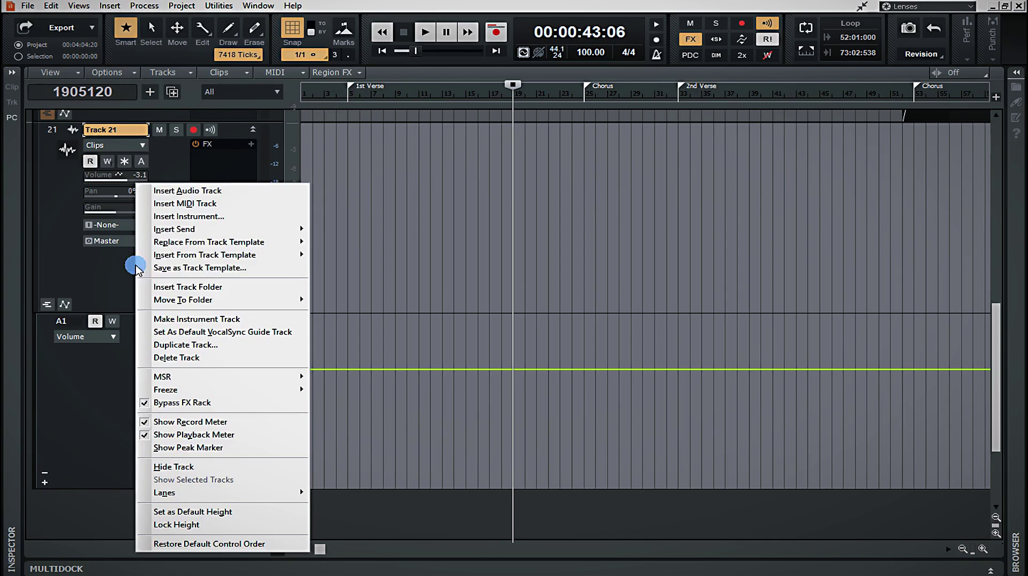
mouse_move(234, 238)
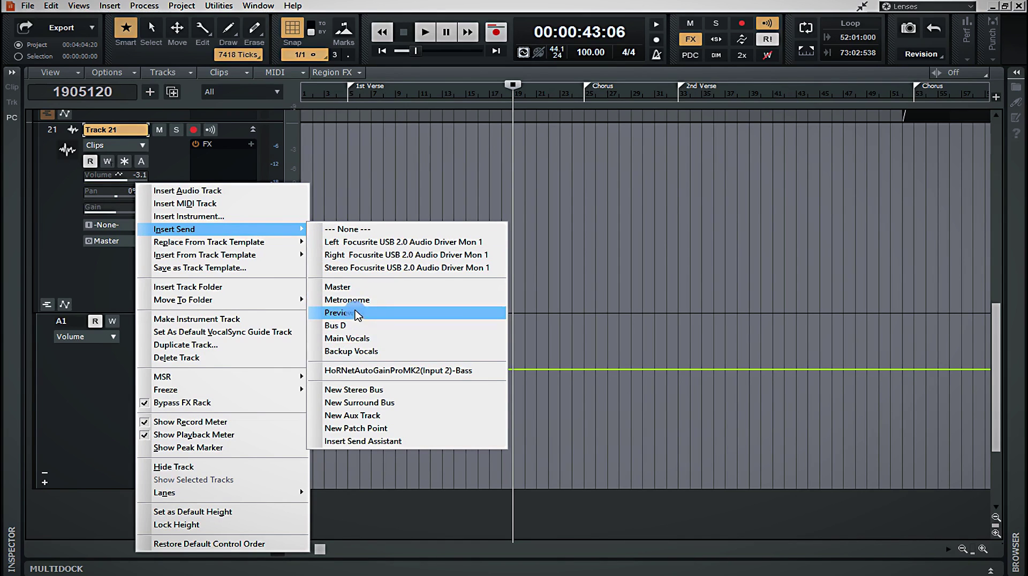
click(353, 351)
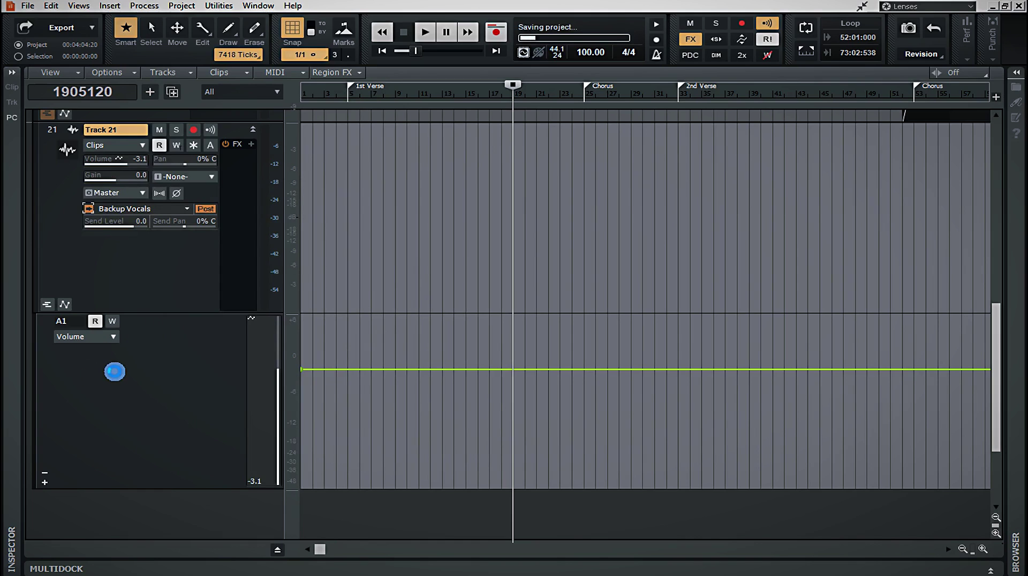
click(114, 342)
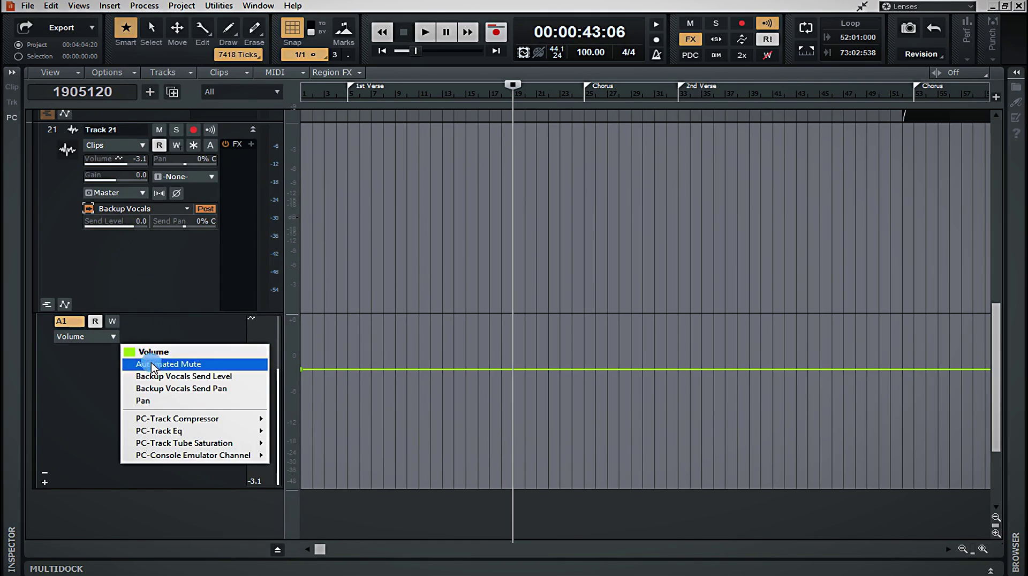